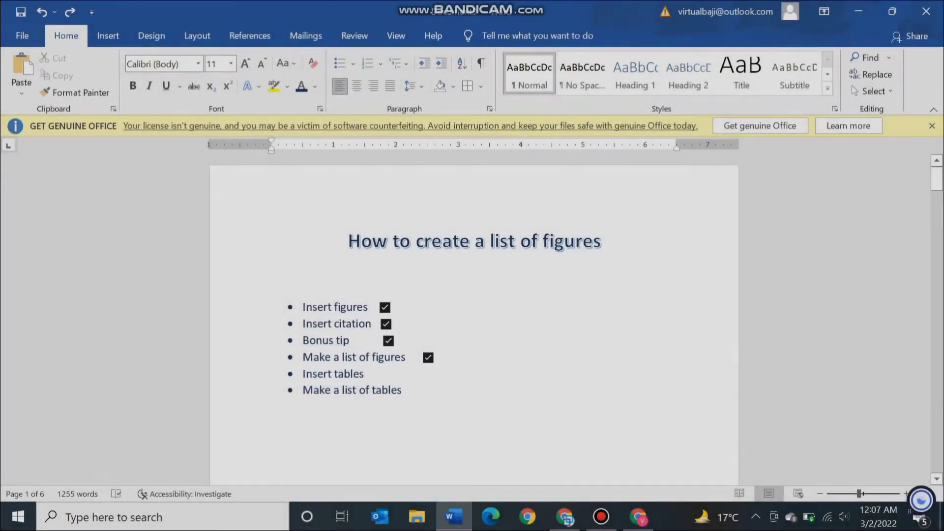
Scroll past the title page and list of figures to the page 2 body paragraphs
scroll(474, 320, down, 5)
scroll(474, 320, down, 5)
scroll(474, 320, down, 5)
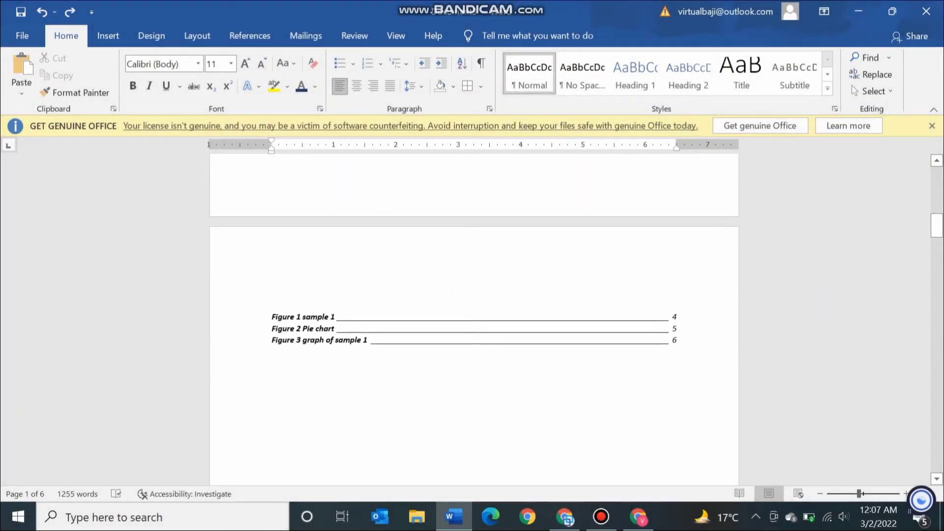
scroll(474, 319, down, 5)
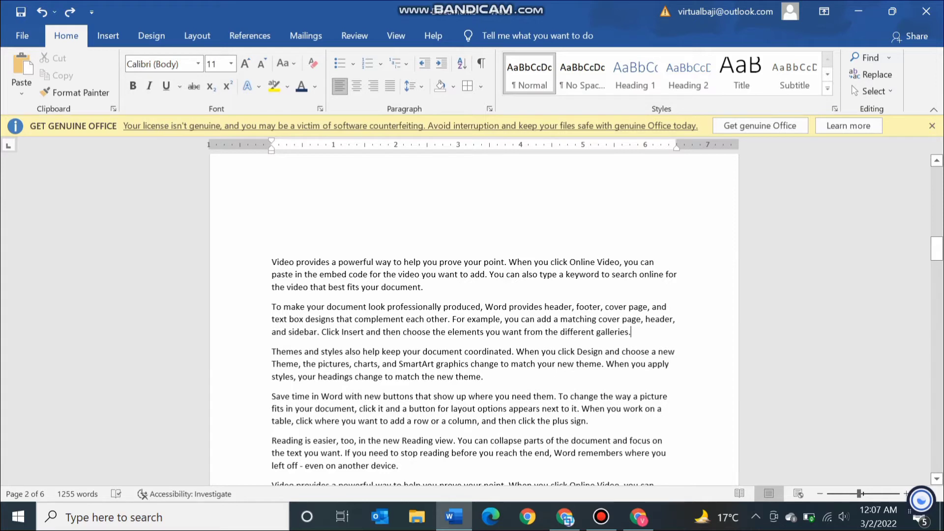
On a new line after 'galleries.', insert a Clustered Column chart with sample Series 1–3 data
click(631, 331)
key(Return)
key(Return)
key(Return)
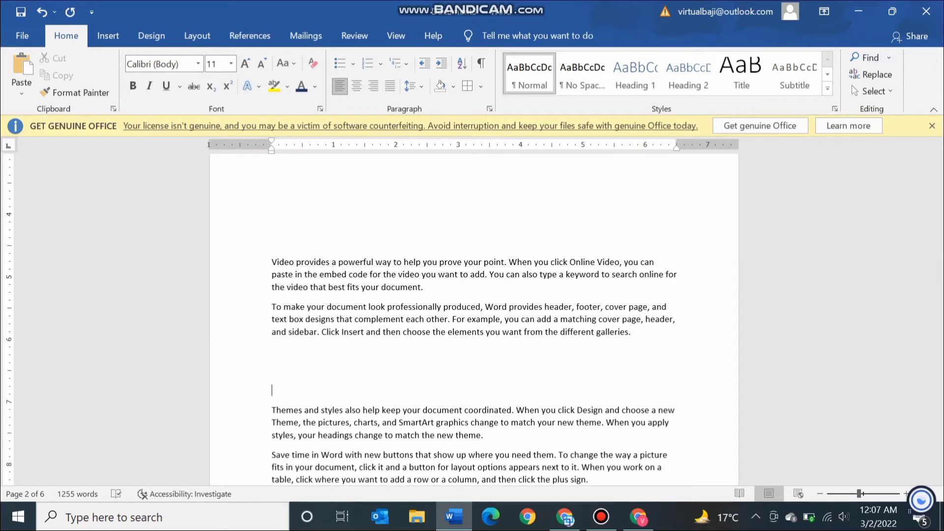
click(107, 35)
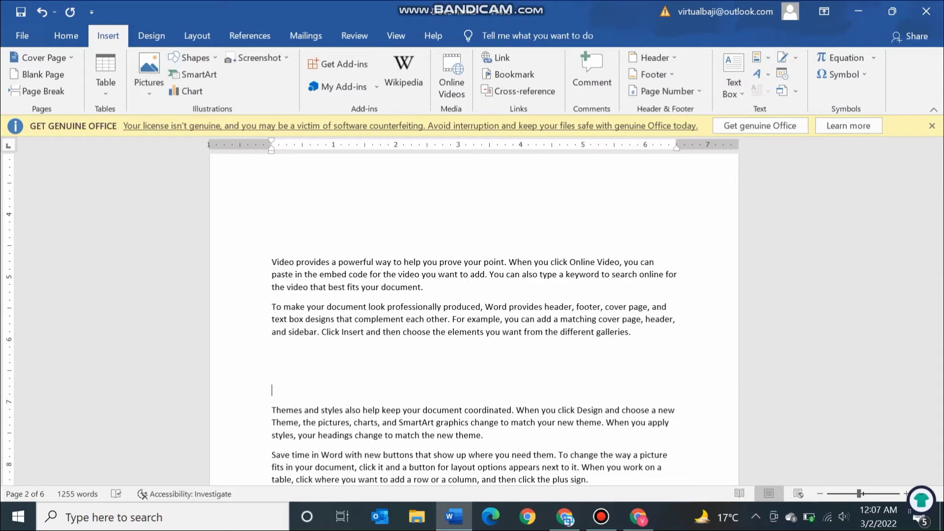
click(186, 91)
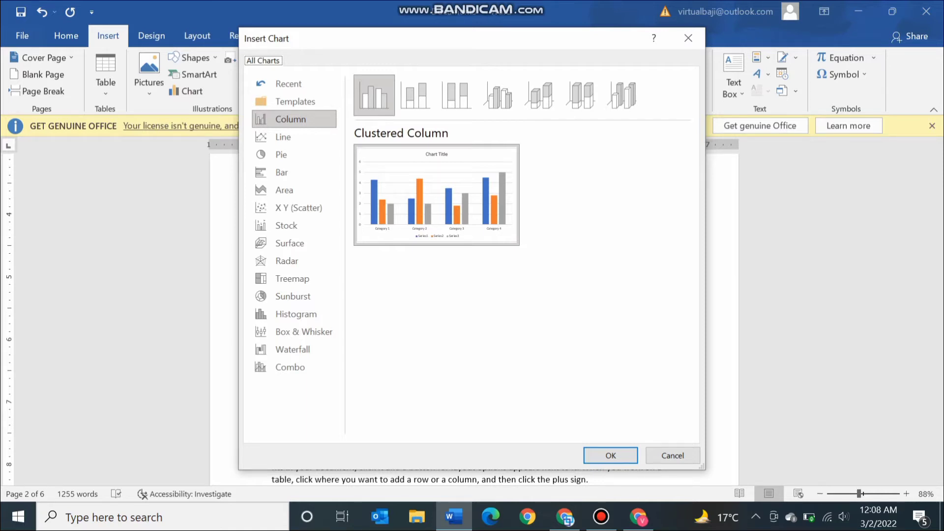
key(Return)
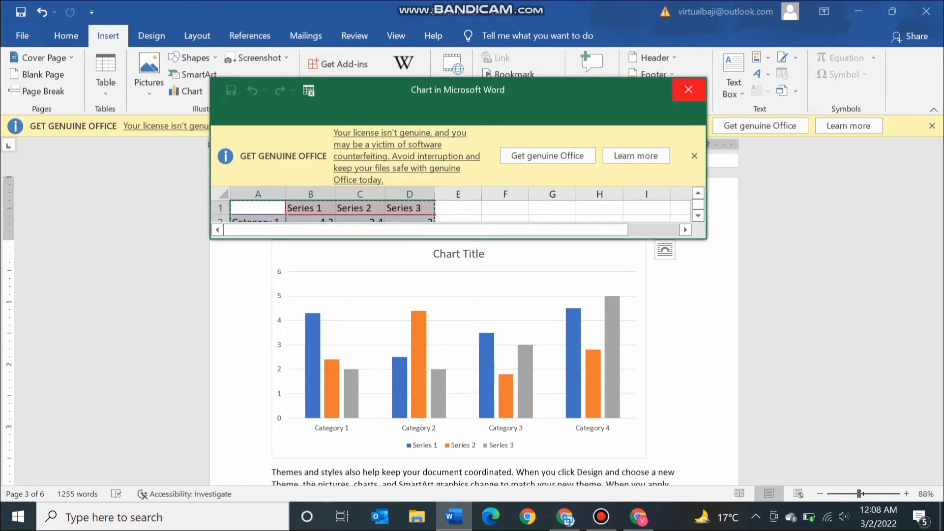
Close the chart data sheet and paste the chart's values as a table
click(688, 90)
scroll(474, 319, up, 5)
scroll(474, 319, up, 3)
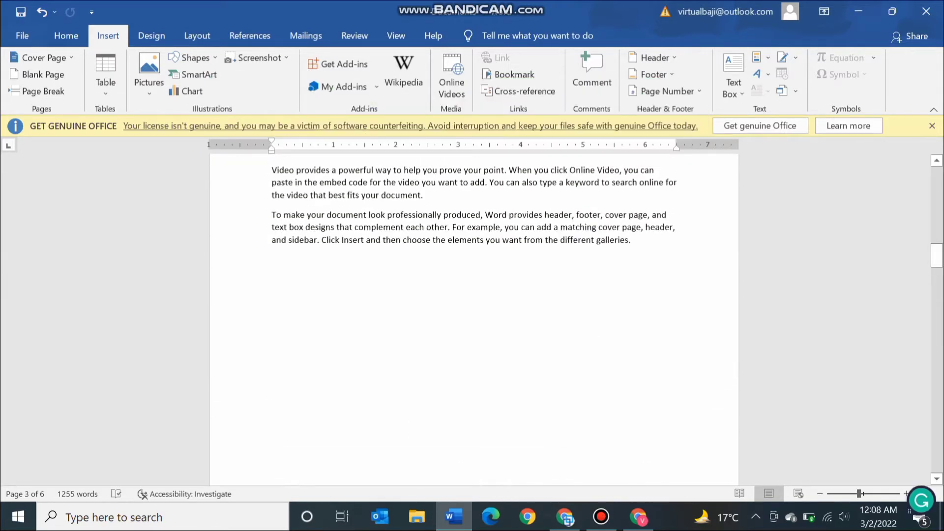
text(Series 1	Series 2	Series 3 Category 1	4.3	2.4	2 Category 2	2.5	4.4	2 Category 3	3.5	1.8	3 Category 4	4.5	2.8	5)
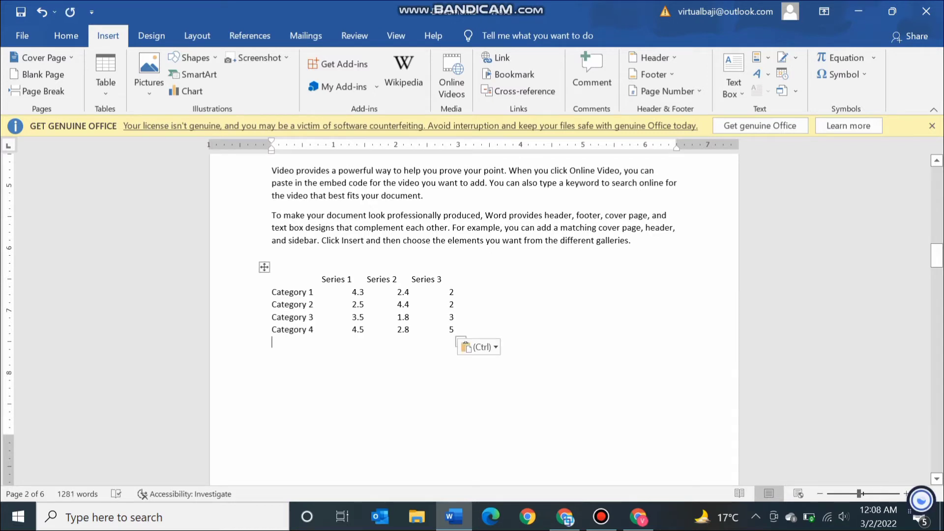
Apply a blue Grid Table style to the data table and widen it to the text width
click(264, 267)
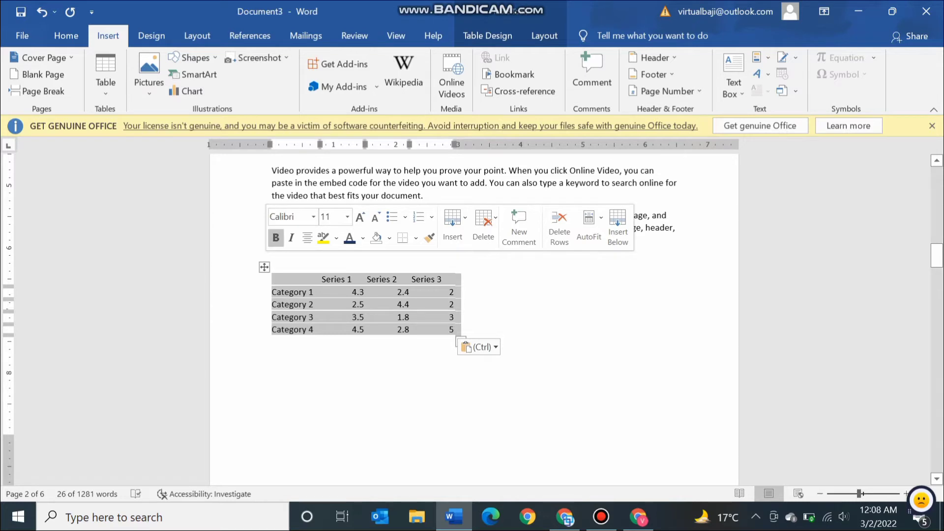
click(488, 35)
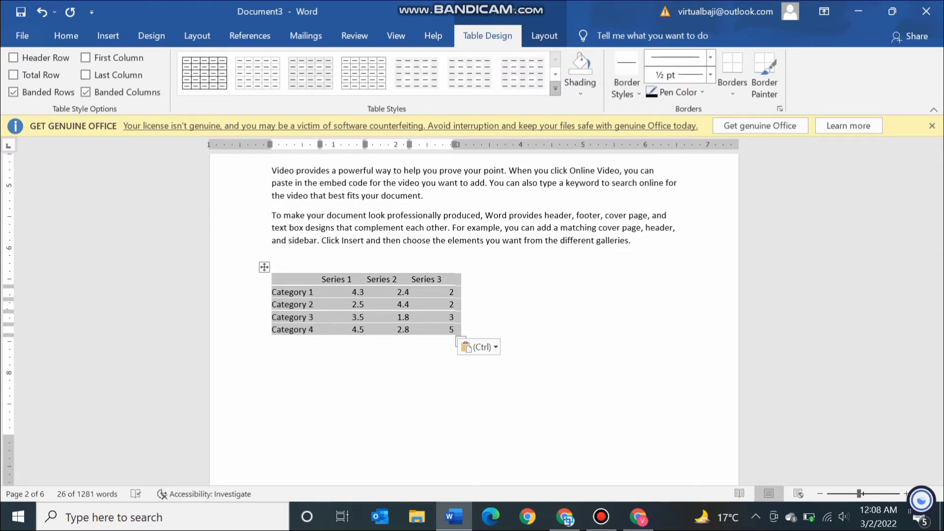
click(555, 88)
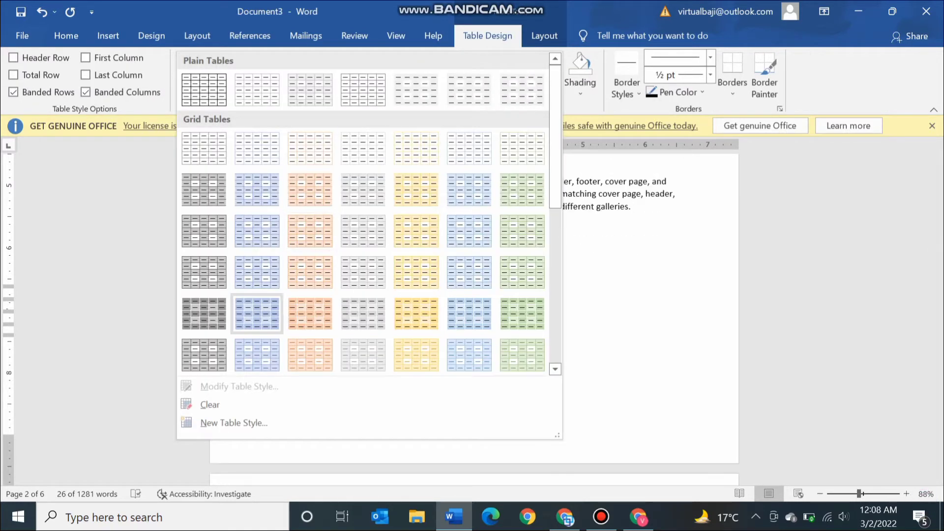
click(257, 313)
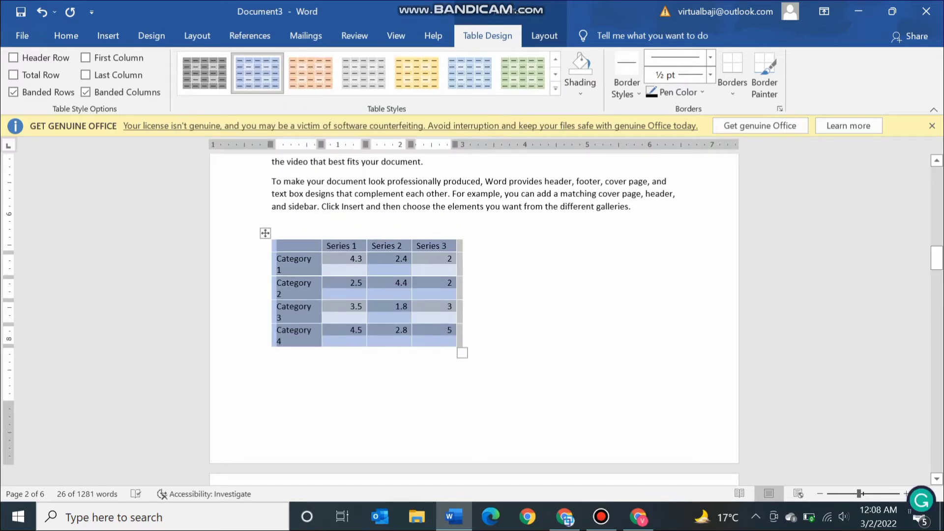
mouse_move(463, 357)
mouse_down()
mouse_move(527, 300)
mouse_move(663, 300)
mouse_up()
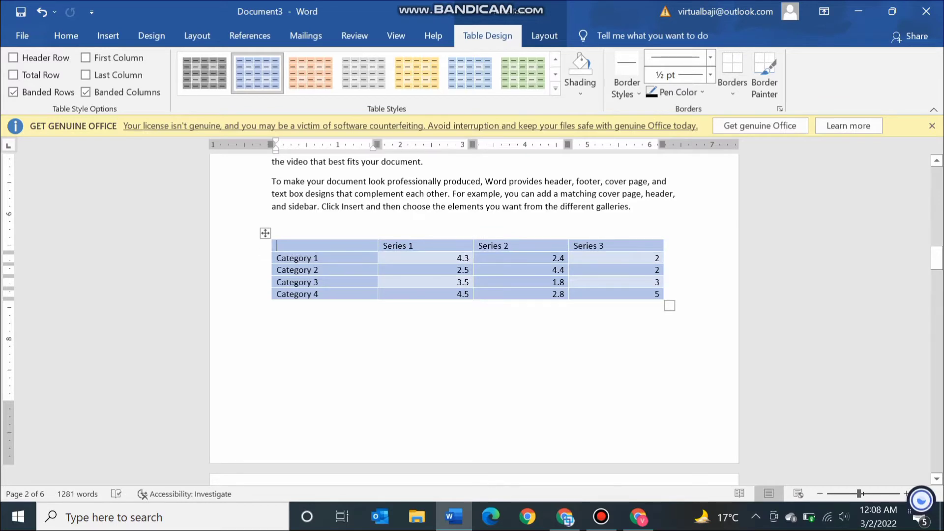
Make the whole table's text bold at 12 point
click(265, 233)
key(ctrl+b)
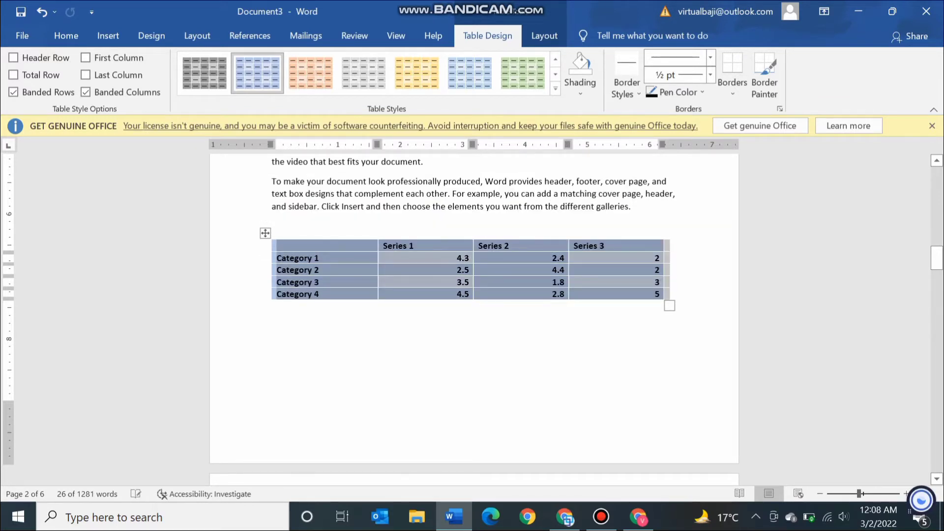
click(66, 36)
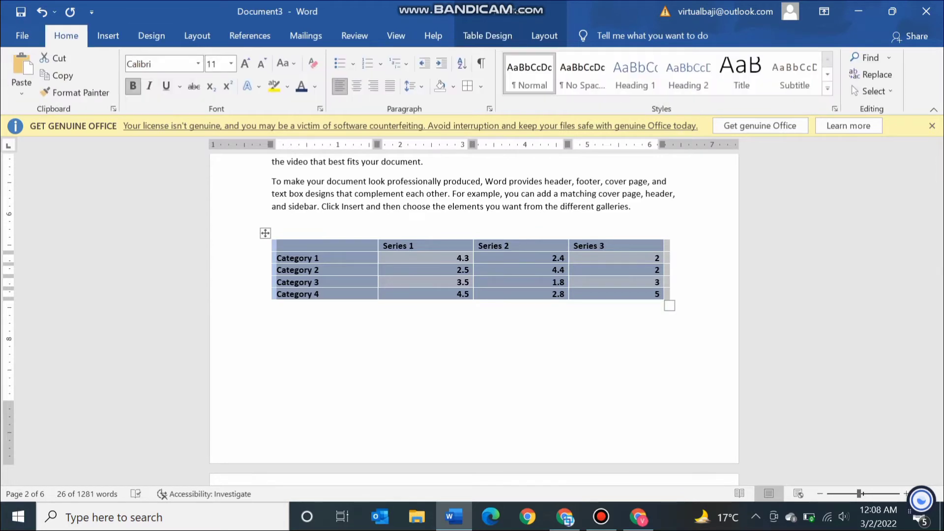
click(245, 63)
click(245, 63)
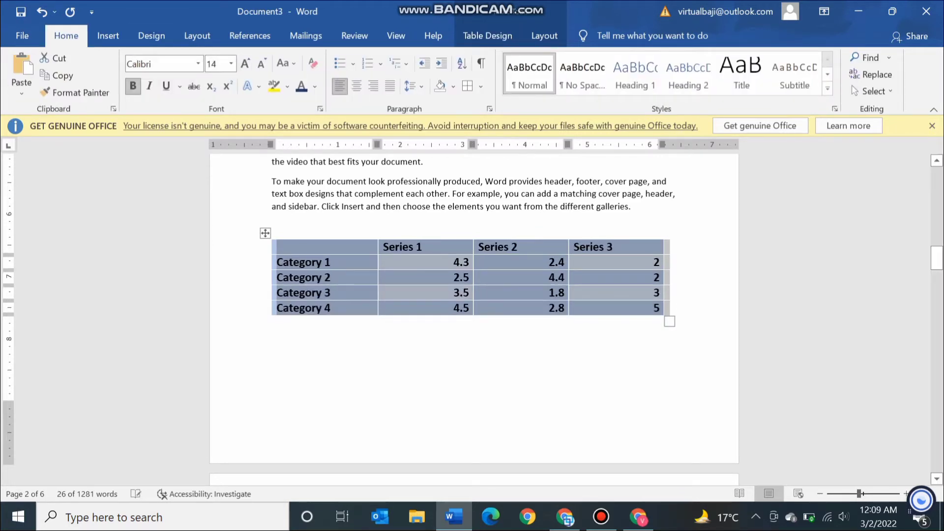
click(261, 63)
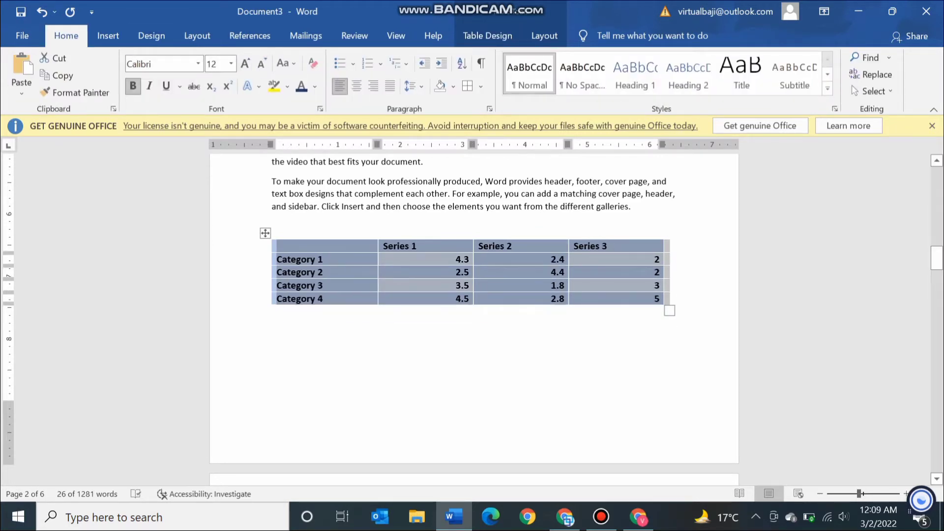
click(272, 311)
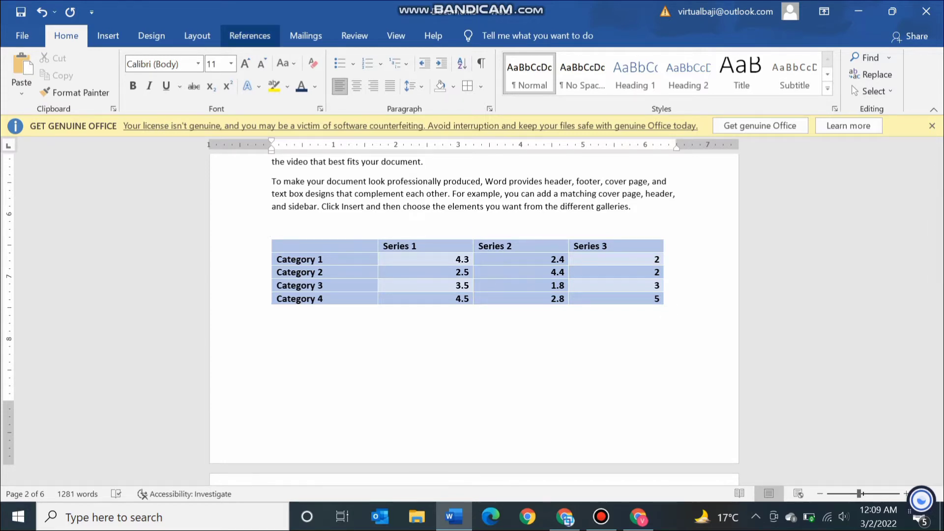
Caption the chart data table 'Table 1: Data of chart 1' using the Table label
click(250, 35)
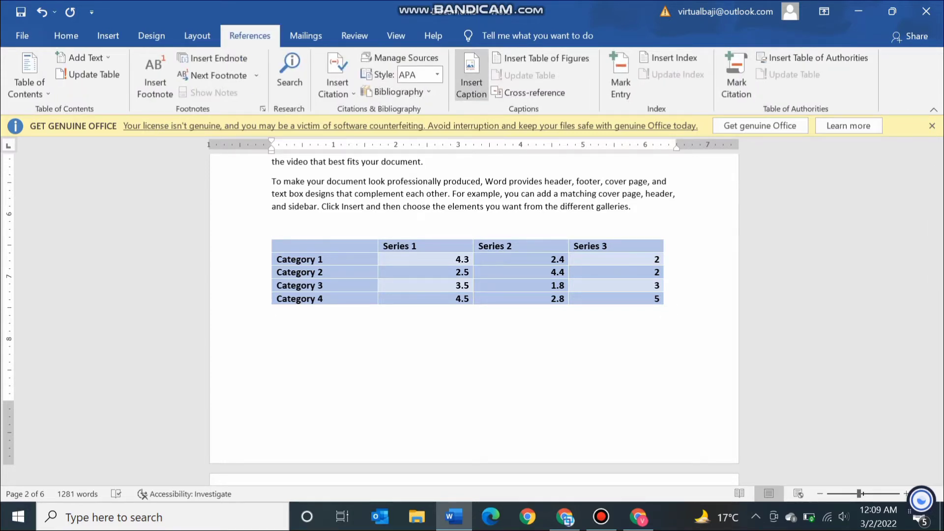
click(471, 78)
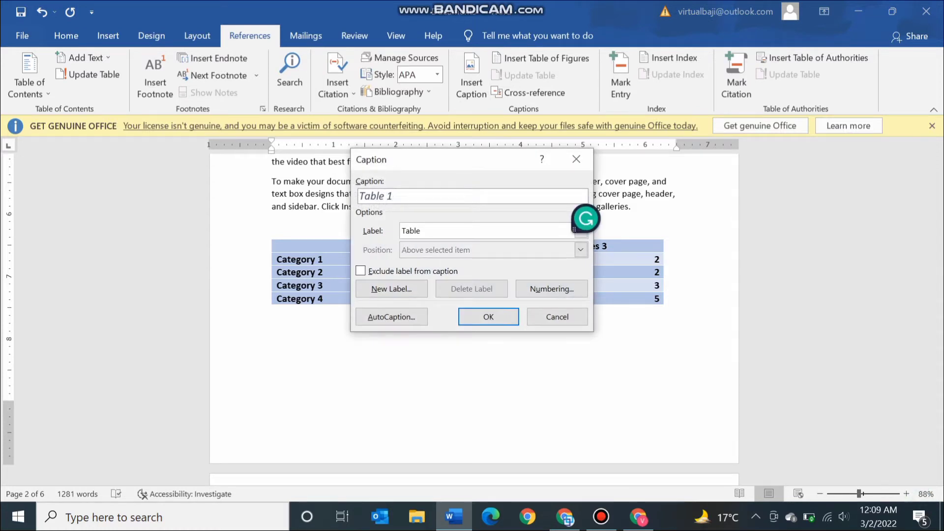
click(581, 231)
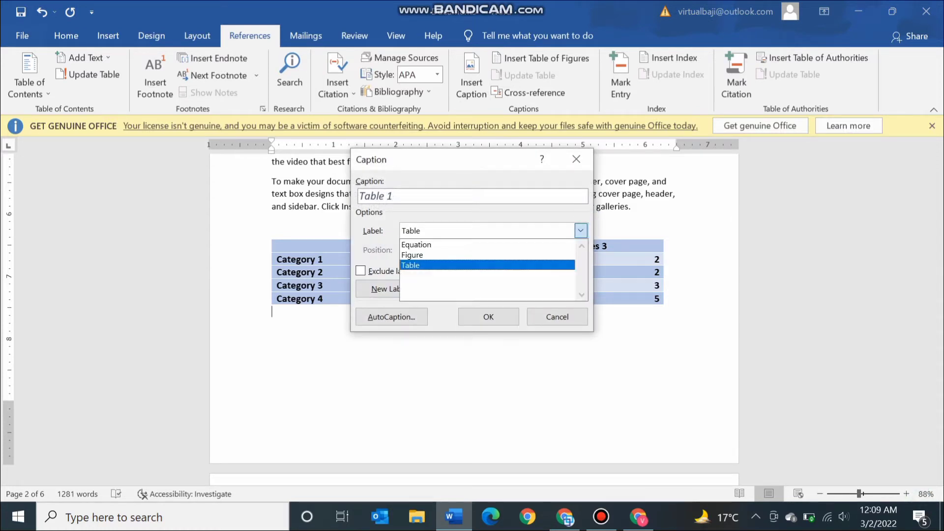
click(413, 255)
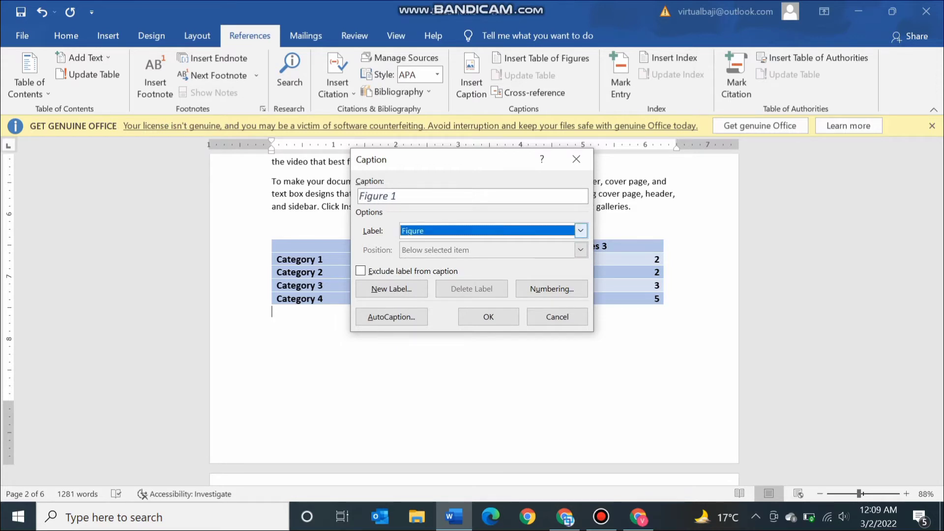
click(408, 231)
click(413, 259)
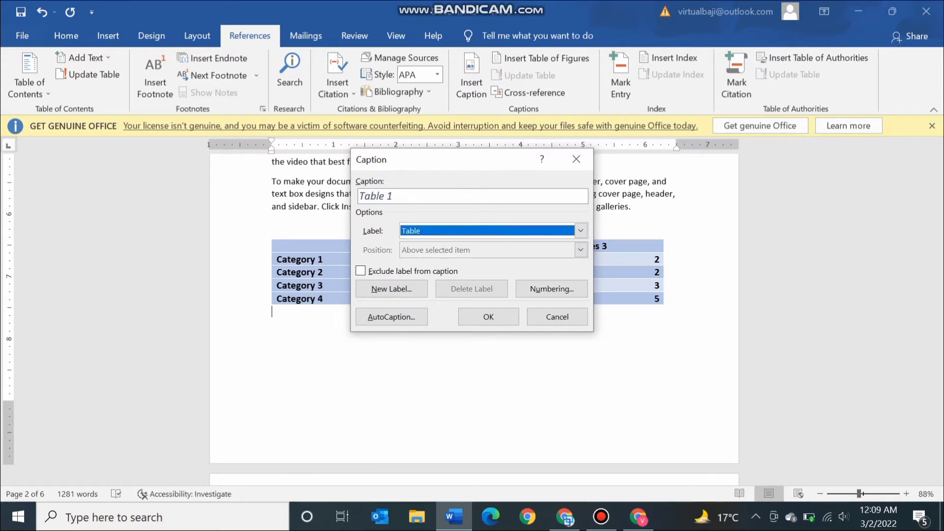
click(394, 196)
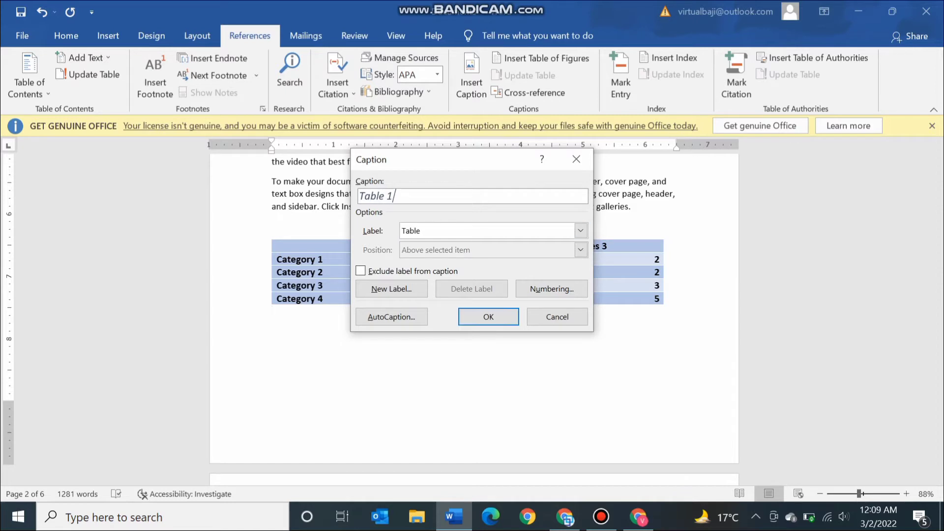
text(: )
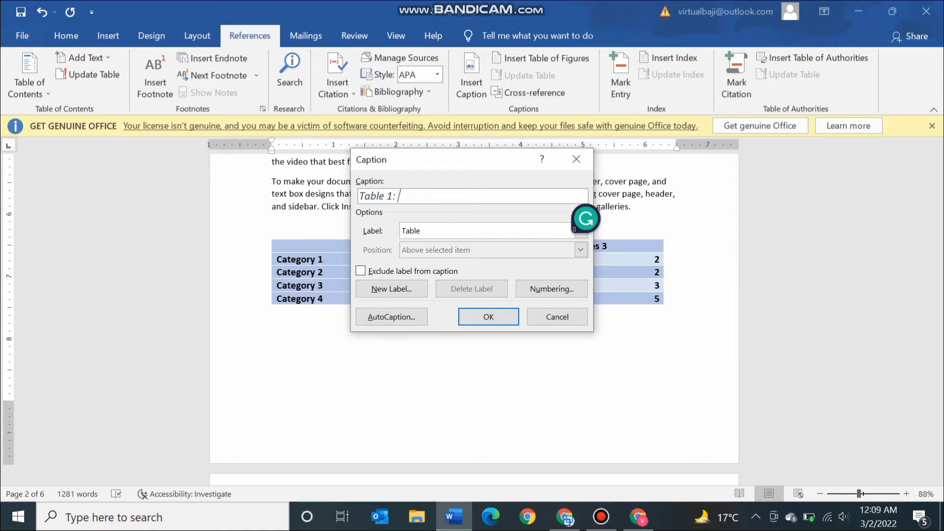
text(Data)
text( of cha)
text(rt 1)
key(Return)
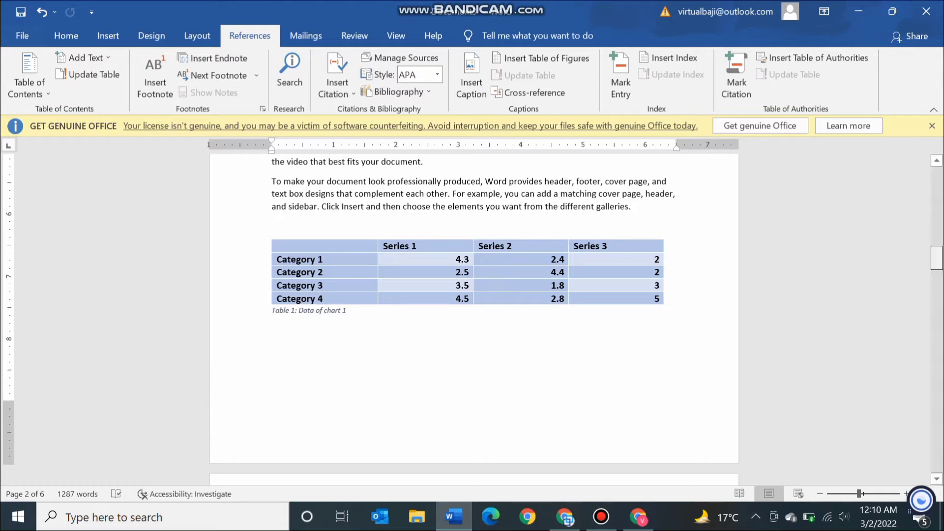
mouse_move(936, 258)
mouse_down()
mouse_move(937, 298)
mouse_move(937, 287)
mouse_up()
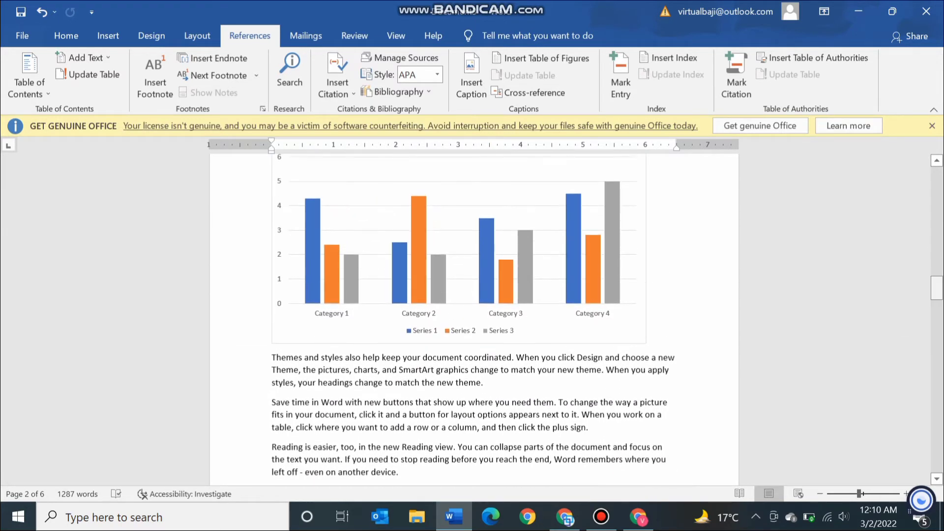
Add the caption 'Figure 1: Chart' to the column chart with the Figure label
click(459, 256)
right_click(621, 335)
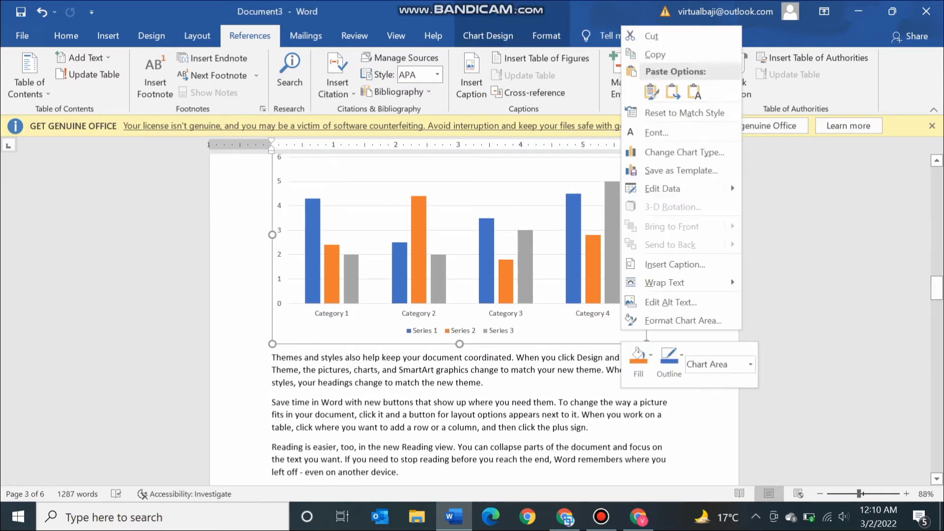
key(Escape)
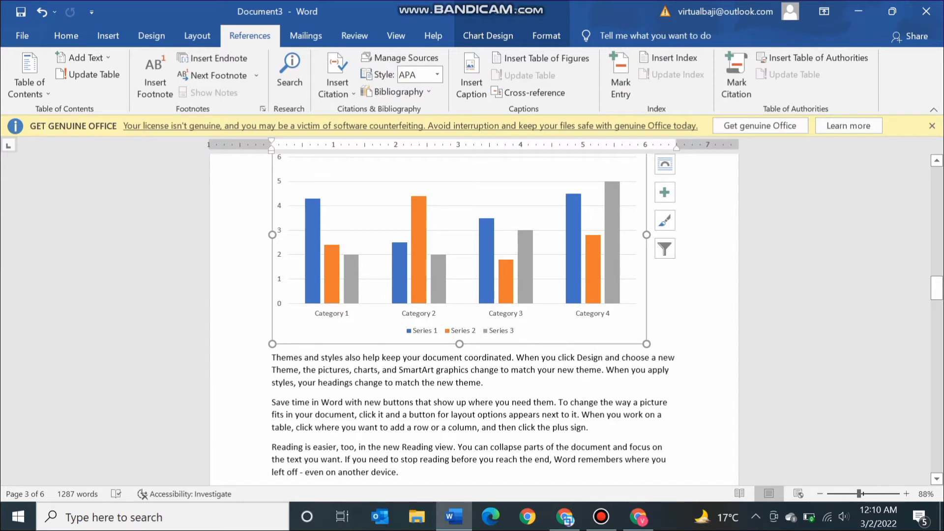
right_click(621, 340)
click(639, 270)
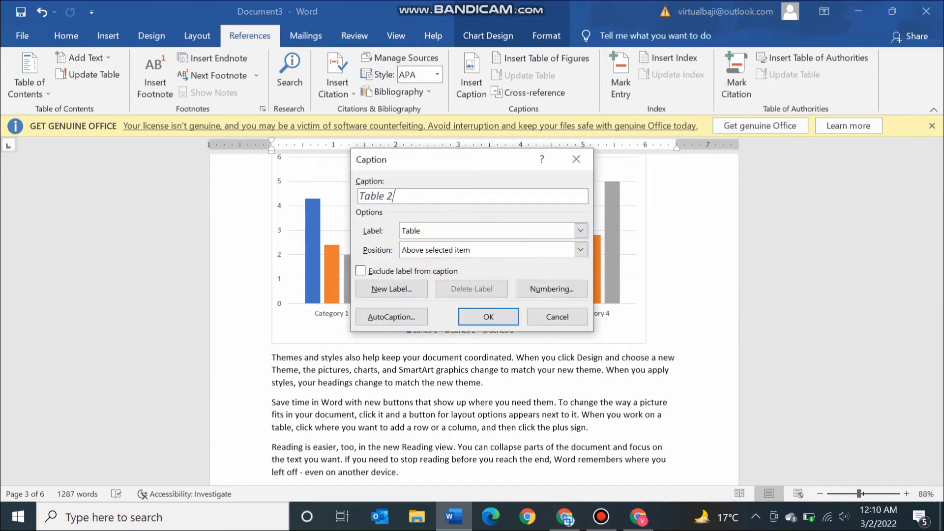
click(580, 231)
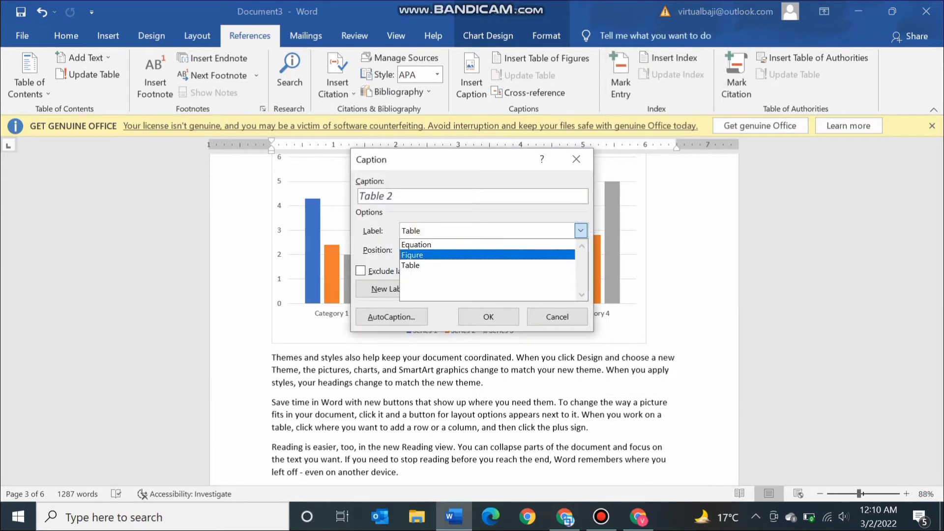
click(486, 255)
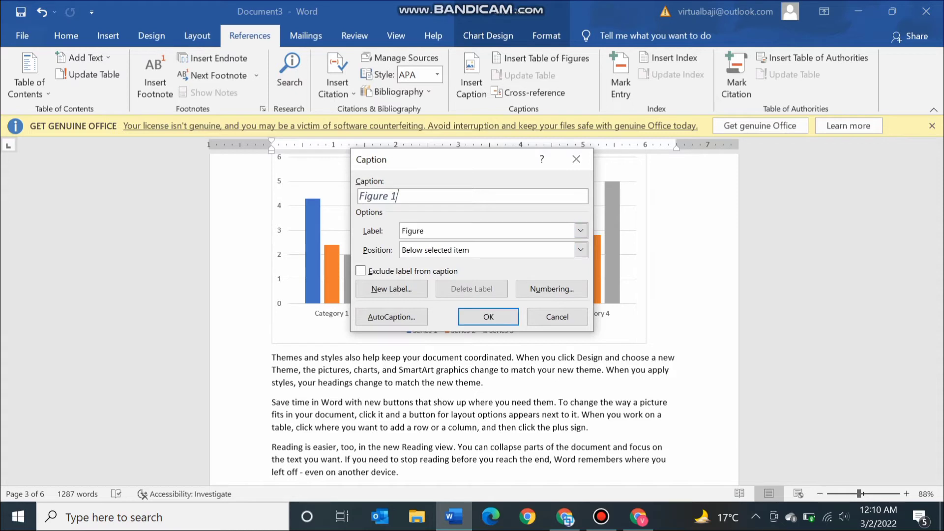
text(: C)
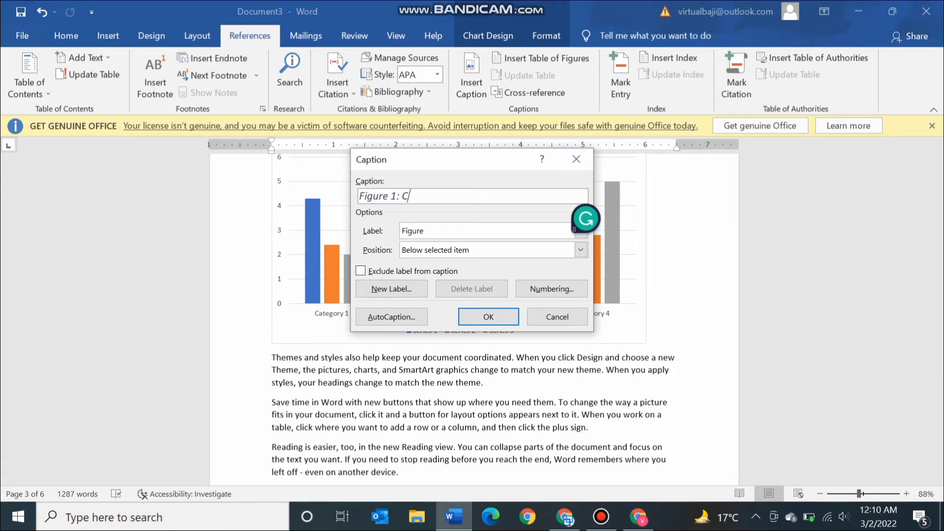
text(hart)
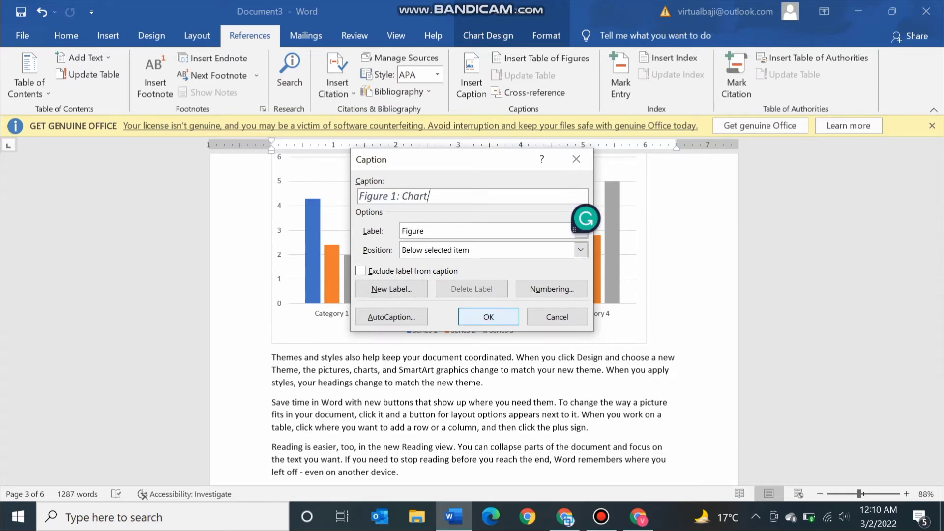
key(Return)
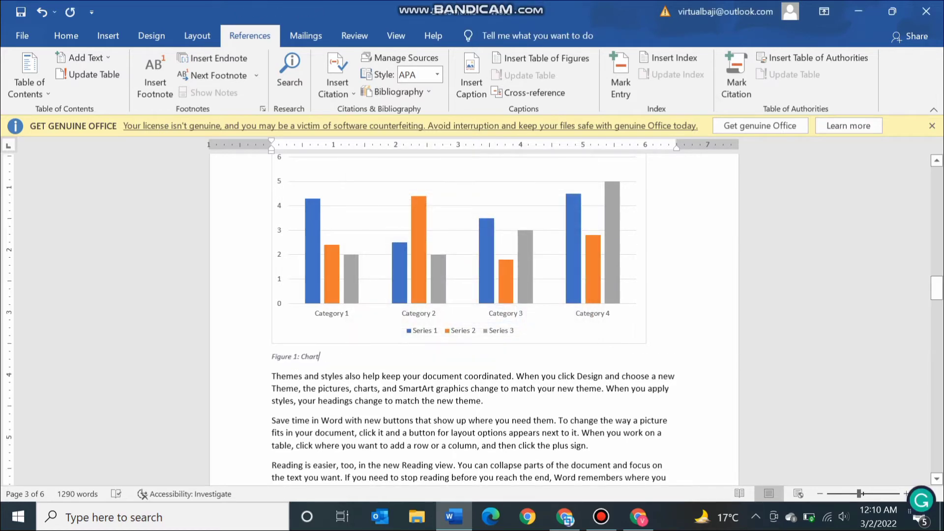
Add blank lines after the 'even on another device.' paragraph on page 3
drag(937, 288, 937, 332)
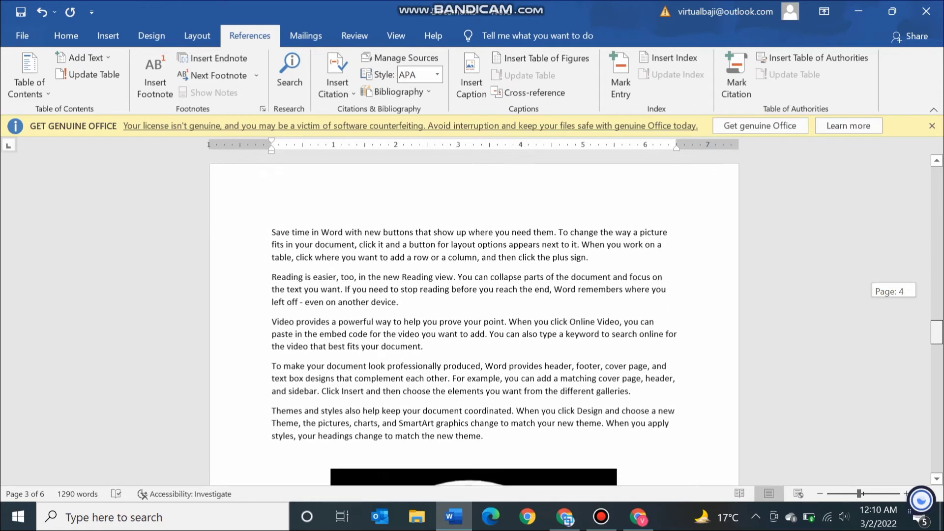
mouse_move(937, 332)
mouse_down()
mouse_move(937, 363)
mouse_move(937, 261)
mouse_move(937, 303)
mouse_up()
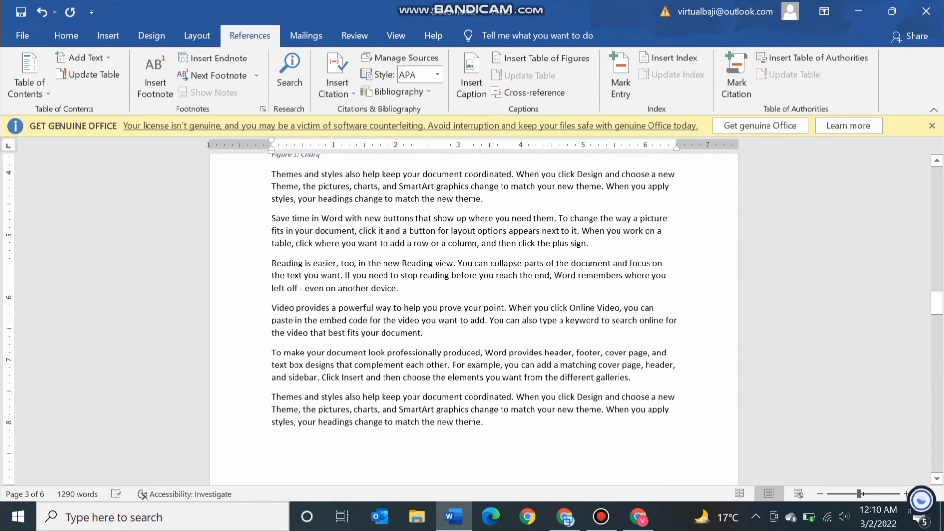
key(Return)
key(Return)
key(Return)
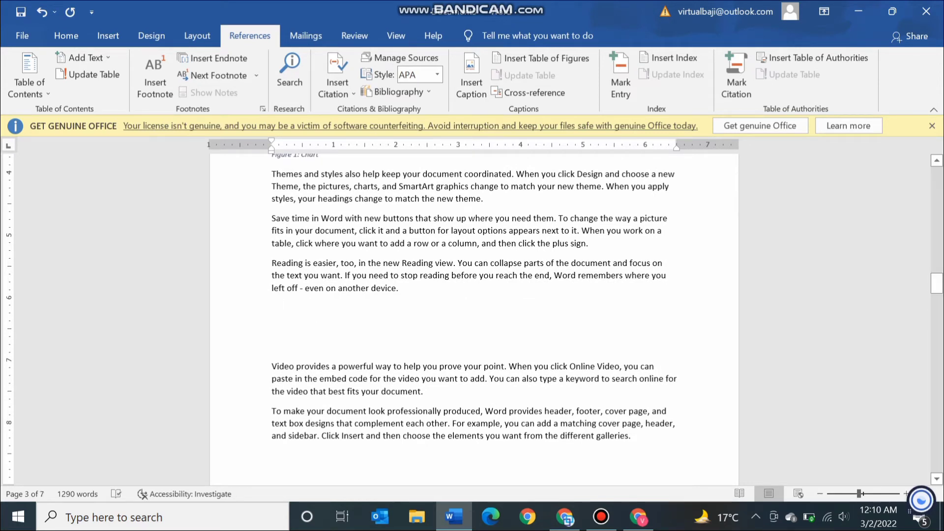
Insert a 4×4 table and enlarge it so its rows are taller
click(66, 35)
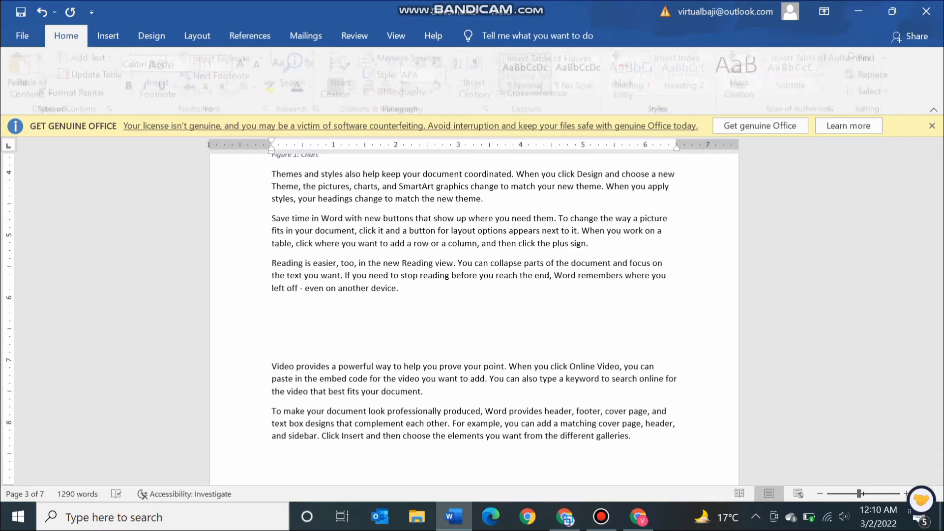
click(108, 35)
click(106, 73)
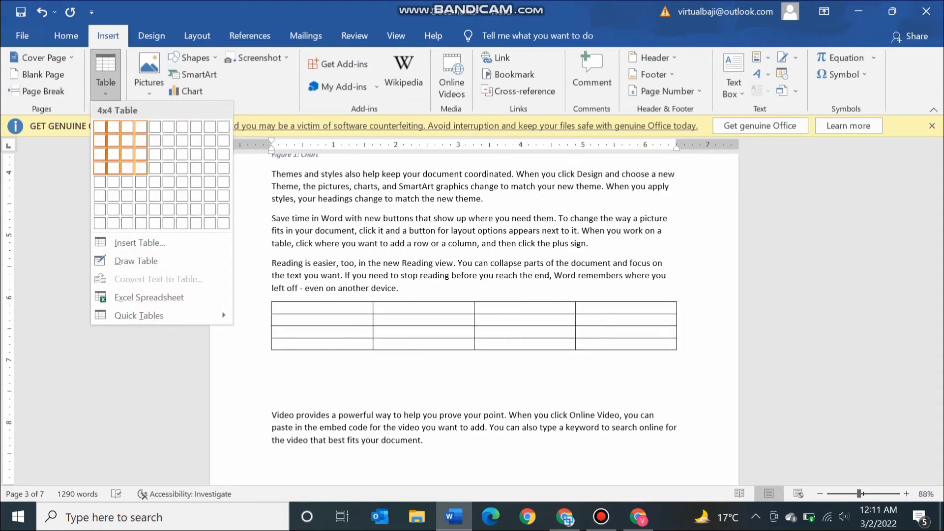
click(141, 168)
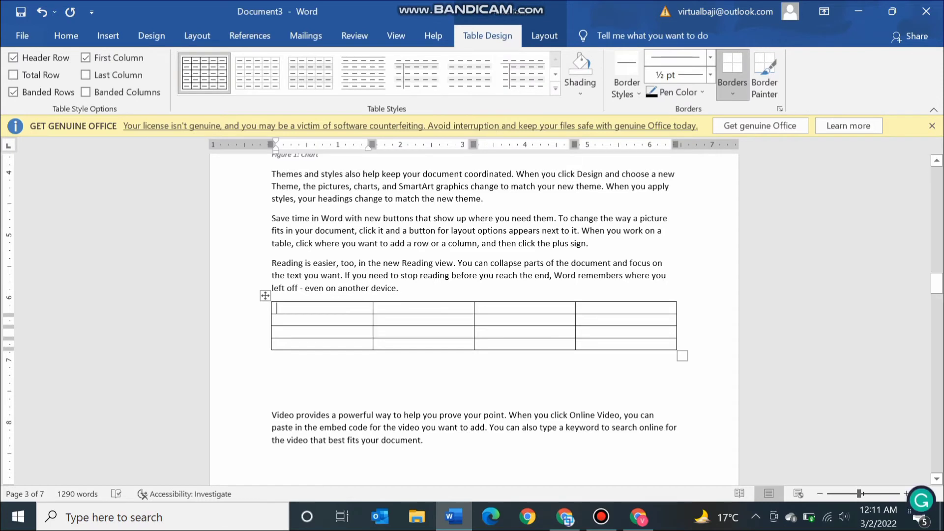
click(265, 296)
drag(682, 356, 675, 396)
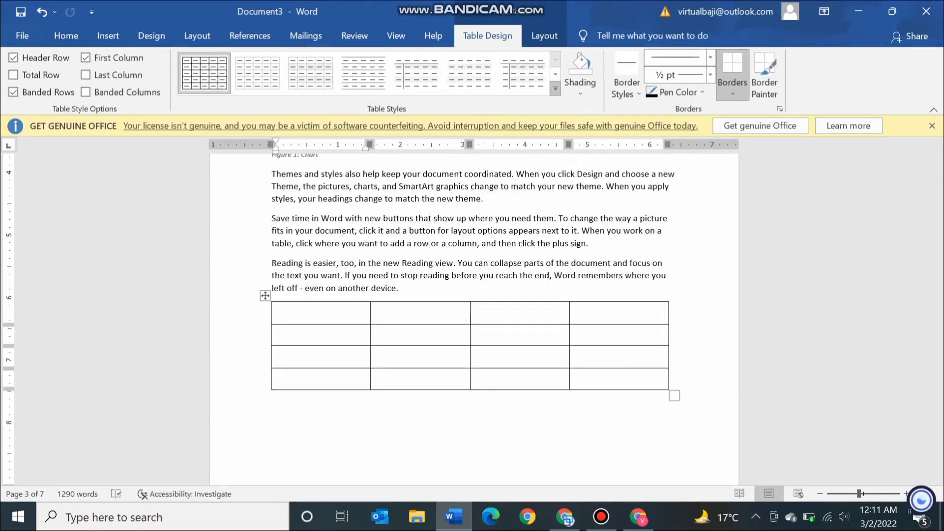
Style the table with a grey banded Grid Table style
click(555, 89)
click(422, 312)
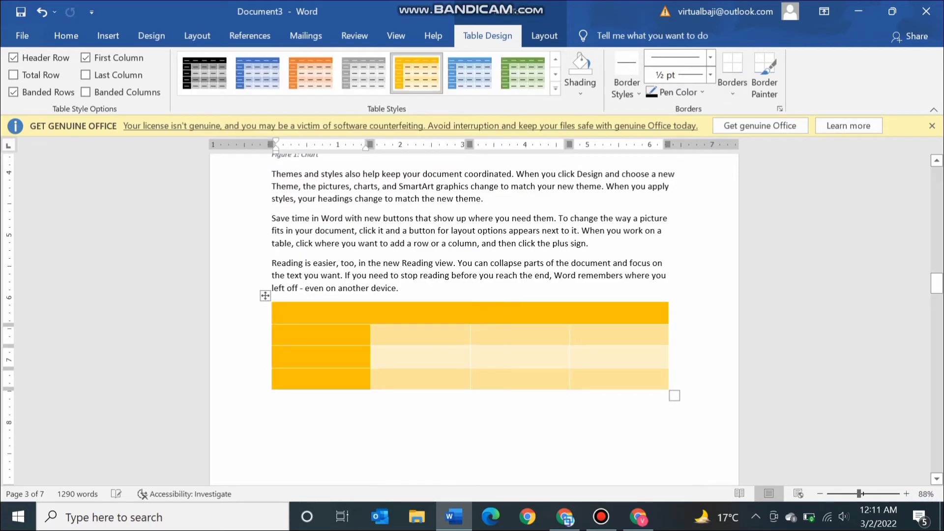
click(469, 74)
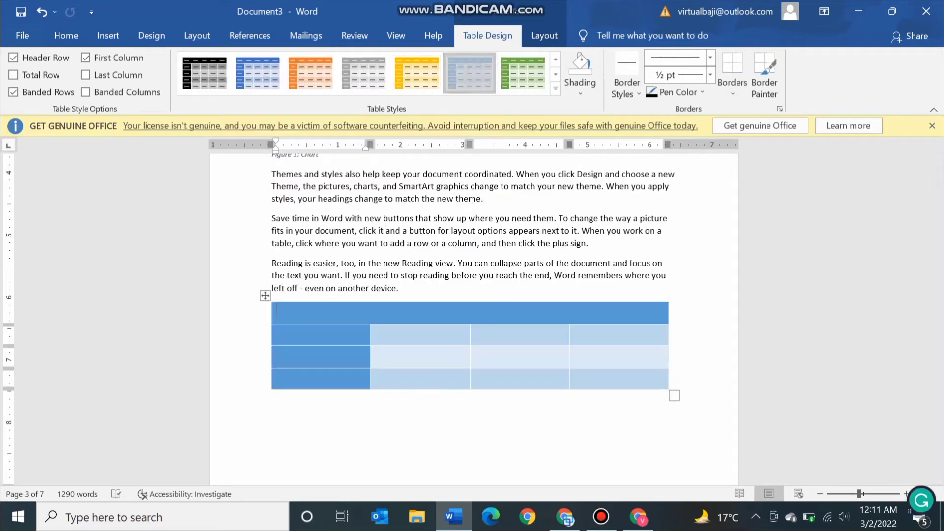
click(555, 88)
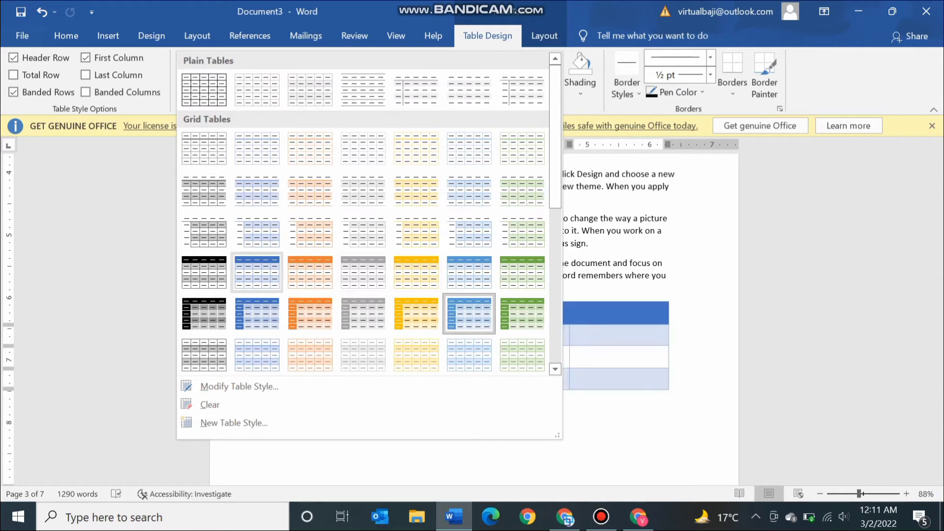
click(204, 189)
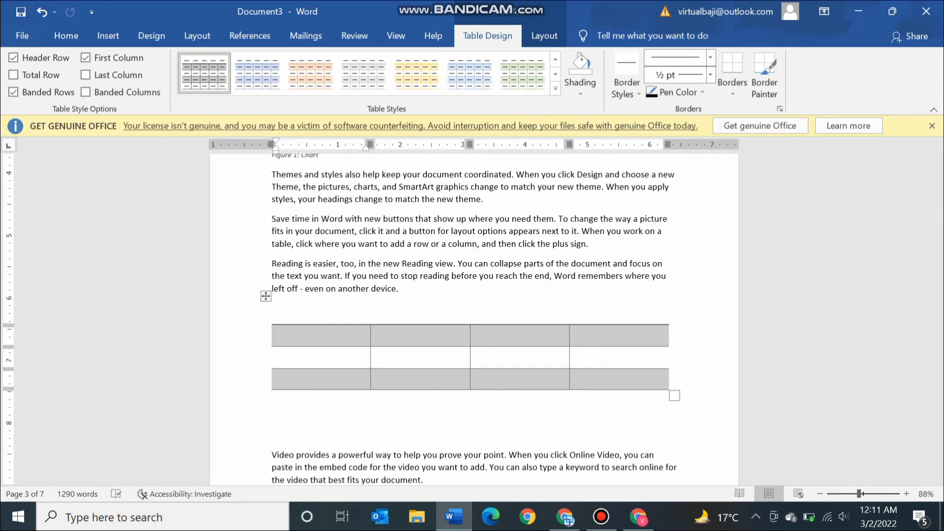
Fill the header row with Sr No, Name, Place and Date
text(Sr No)
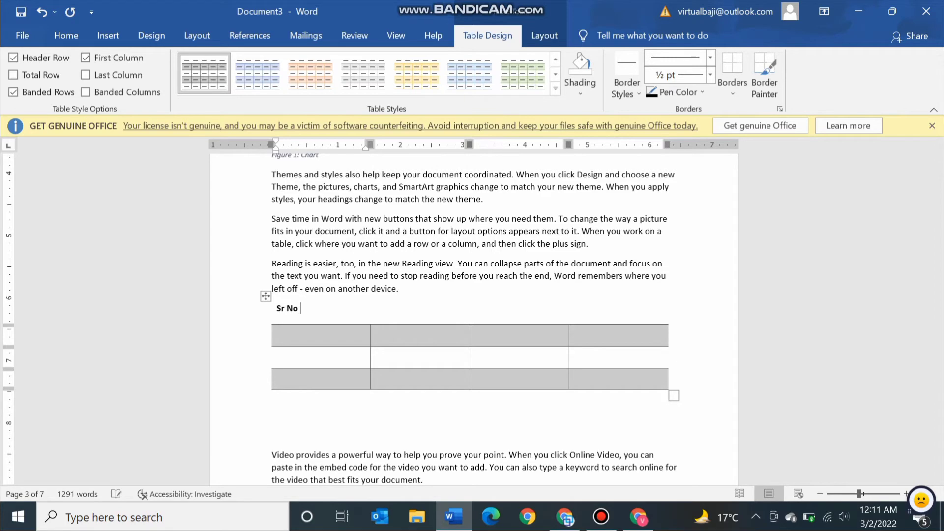
scroll(472, 315, down, 8)
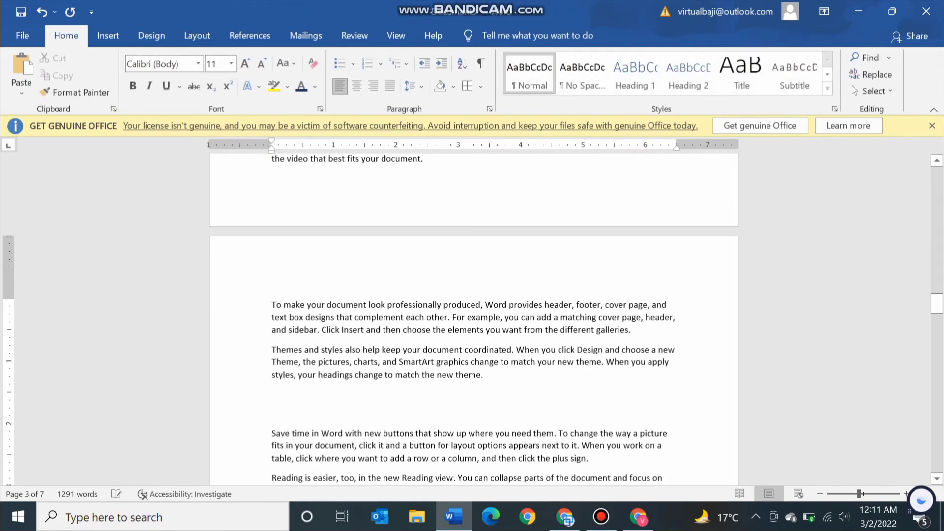
scroll(472, 319, up, 6)
scroll(472, 319, up, 5)
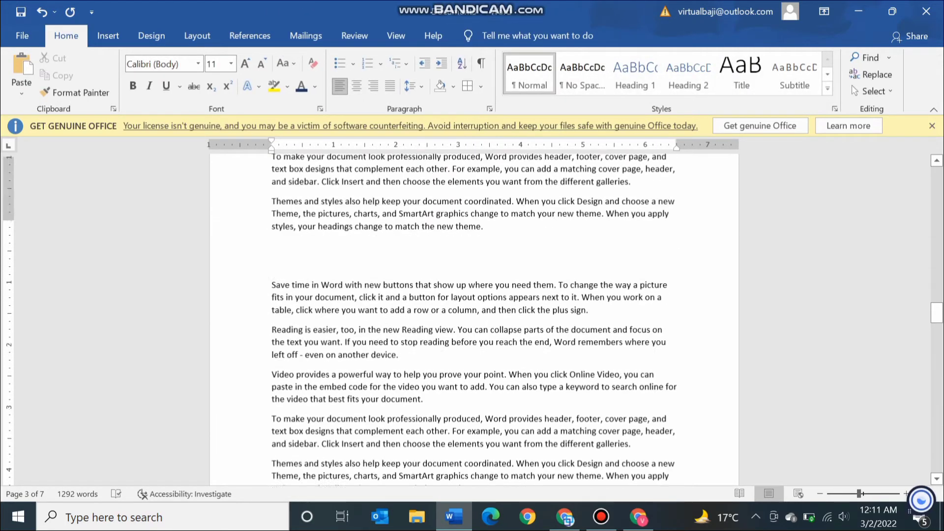
scroll(472, 320, up, 5)
scroll(472, 320, up, 1)
click(376, 353)
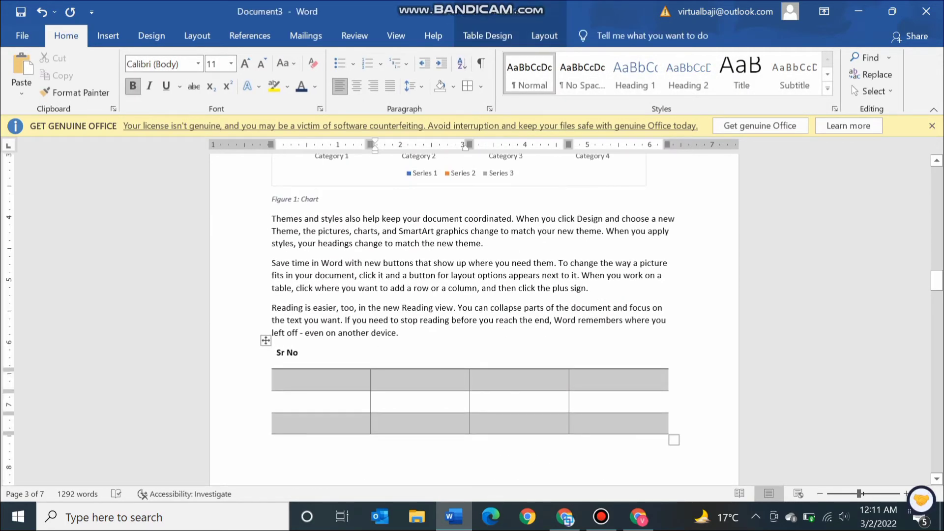
text(Name)
click(475, 352)
text(Place)
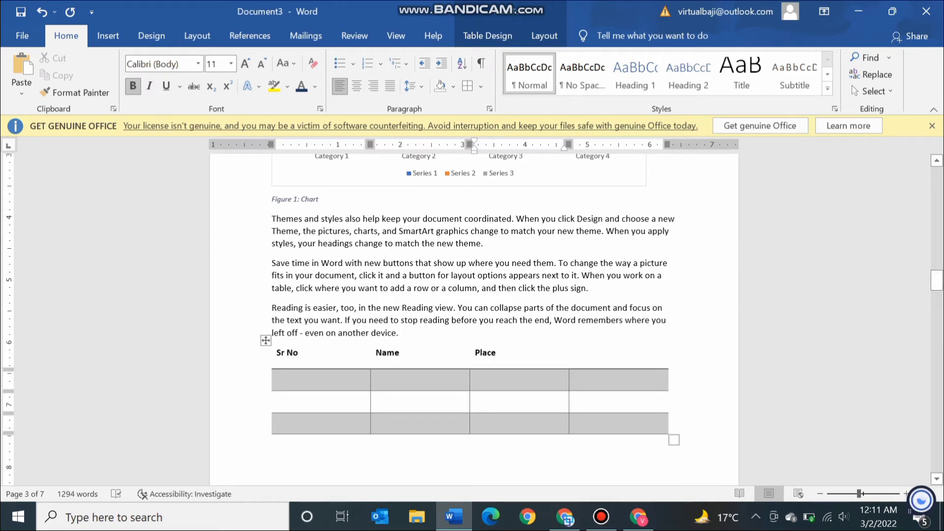
click(575, 352)
text(Date)
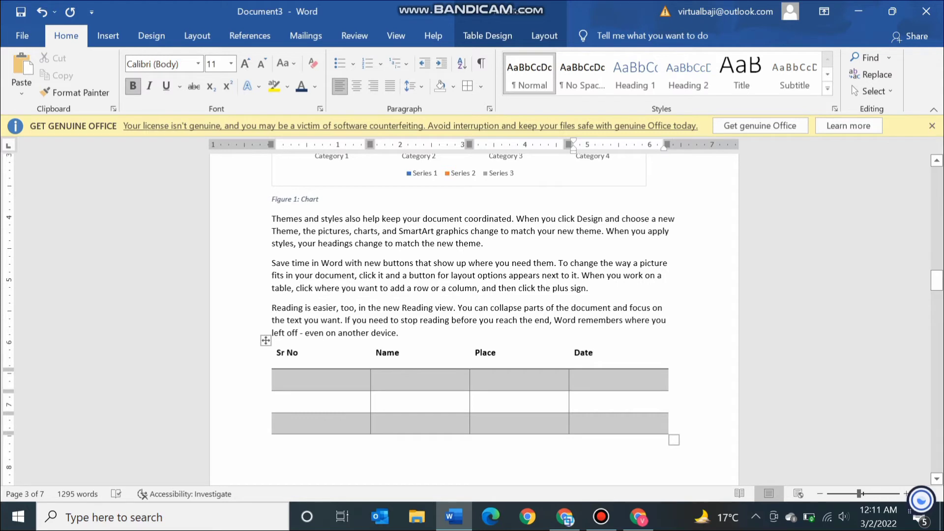
Number the rows 1–3 under Sr No and put dotted placeholders in the Name cells
click(276, 376)
text(1)
key(Return)
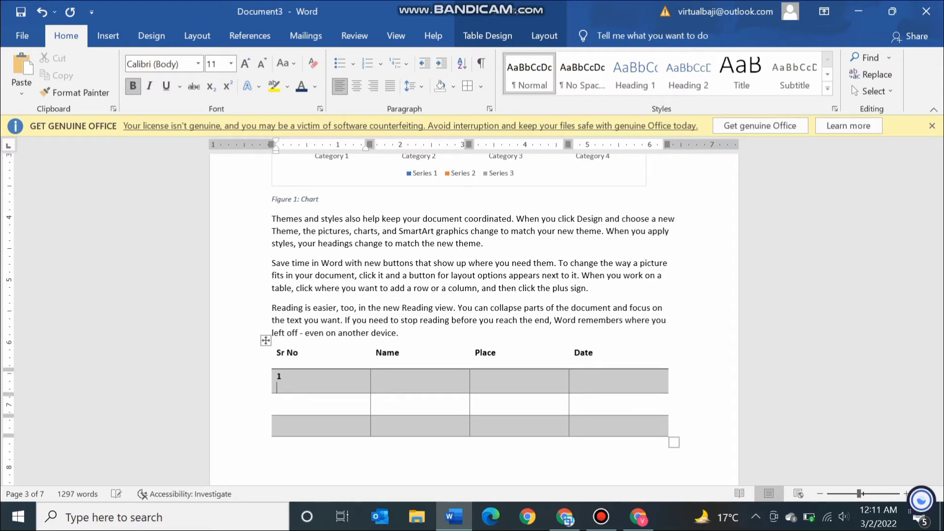
click(277, 400)
text(2)
key(Return)
text(3)
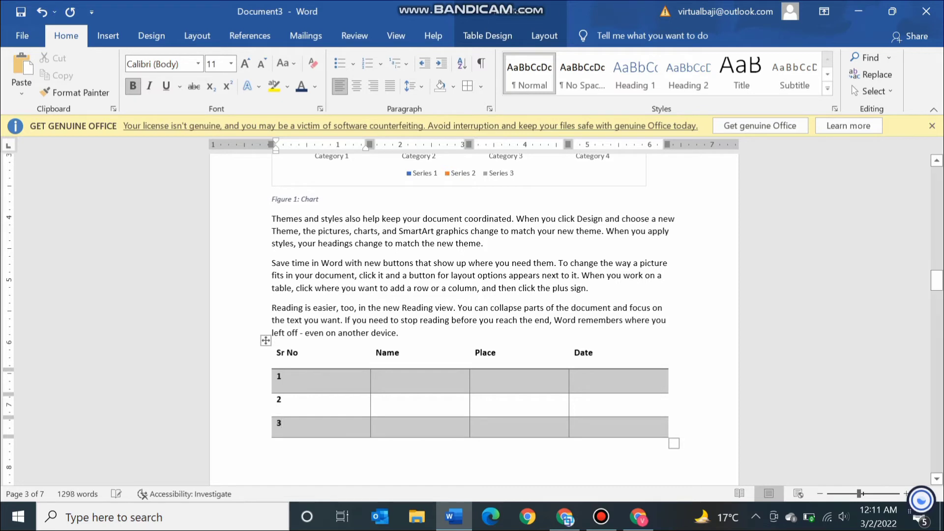
click(378, 376)
text(...........)
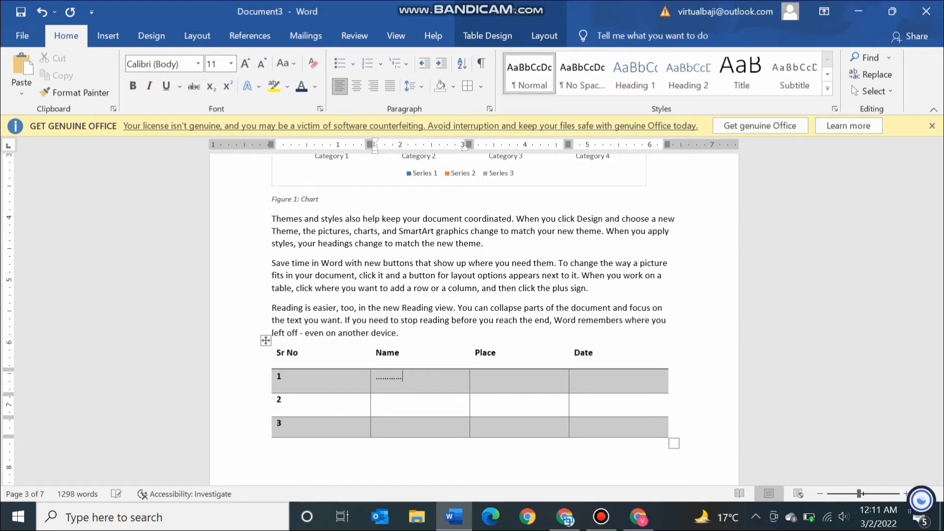
click(378, 399)
text(.)
text(............)
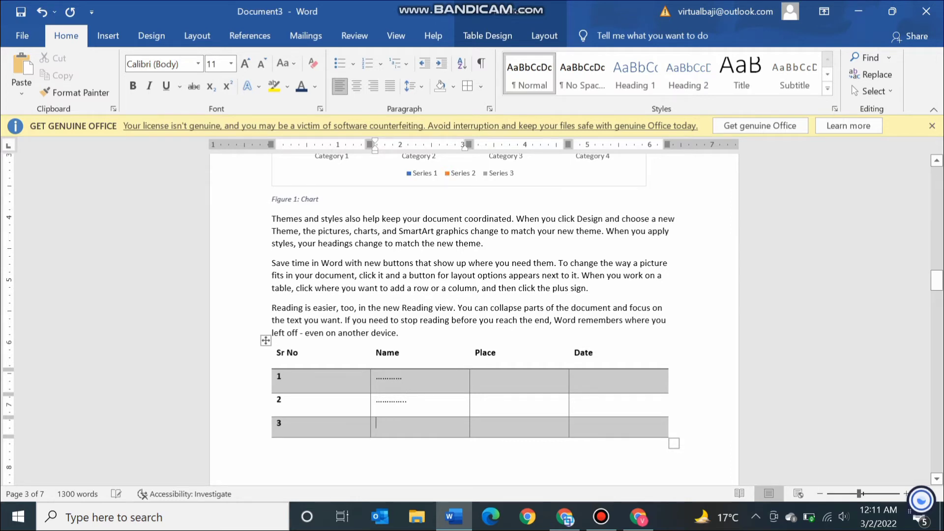
text(.)
text(;;;;;;;;;;)
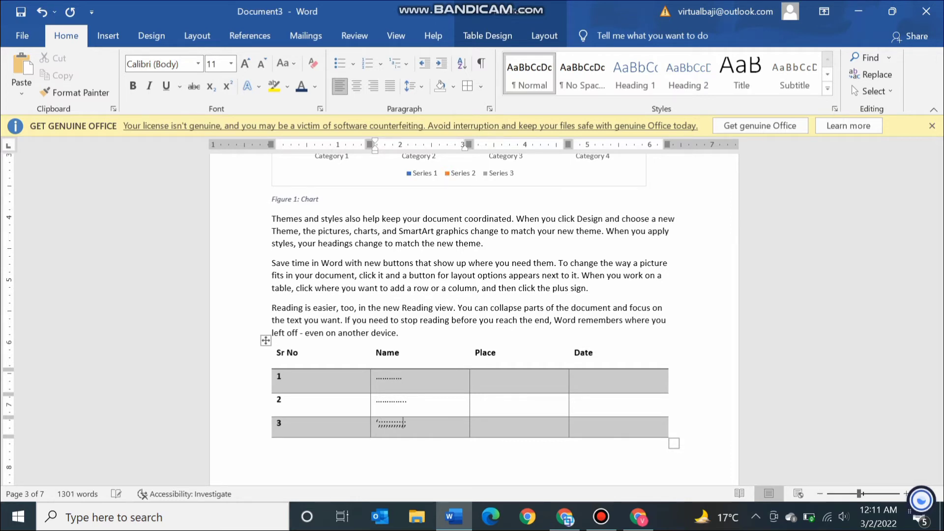
click(475, 424)
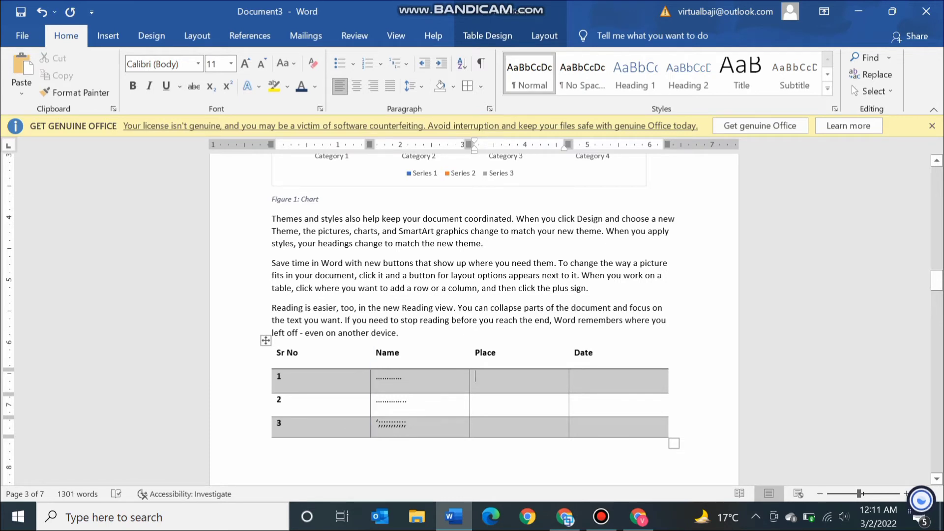
right_click(634, 434)
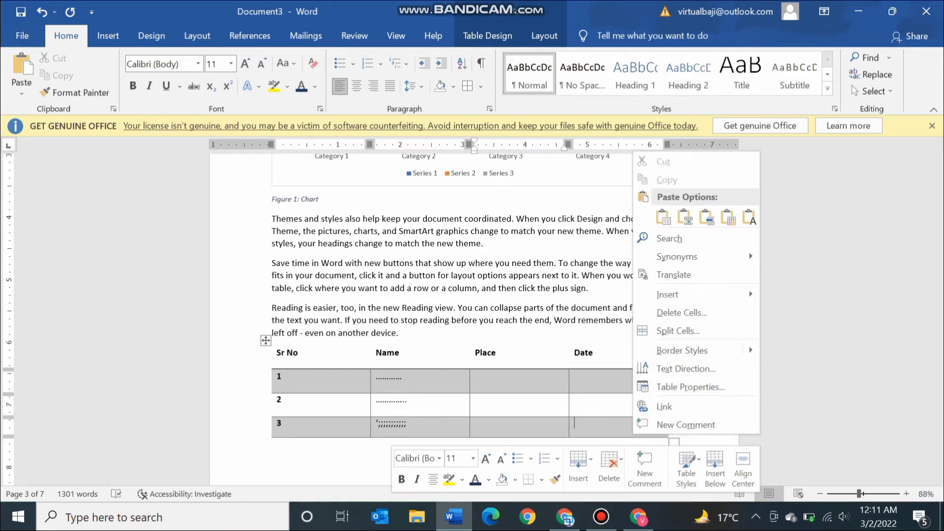
Caption the Sr No/Name/Place/Date table 'Table 2: updated table' with the Table label
click(250, 36)
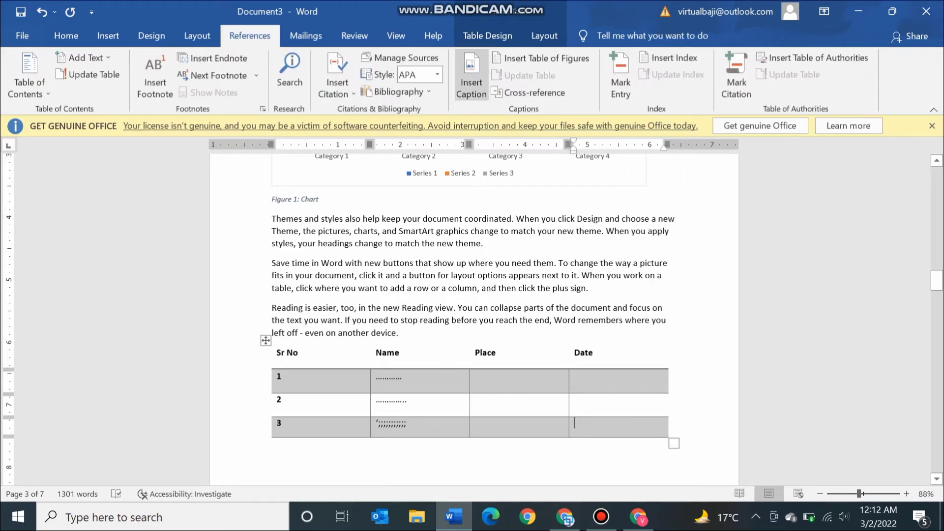
click(471, 82)
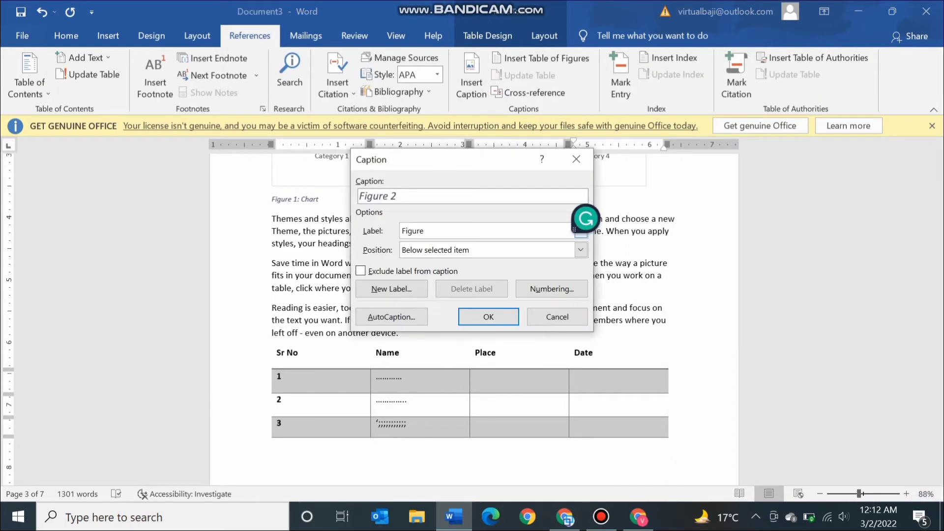
click(581, 231)
click(566, 265)
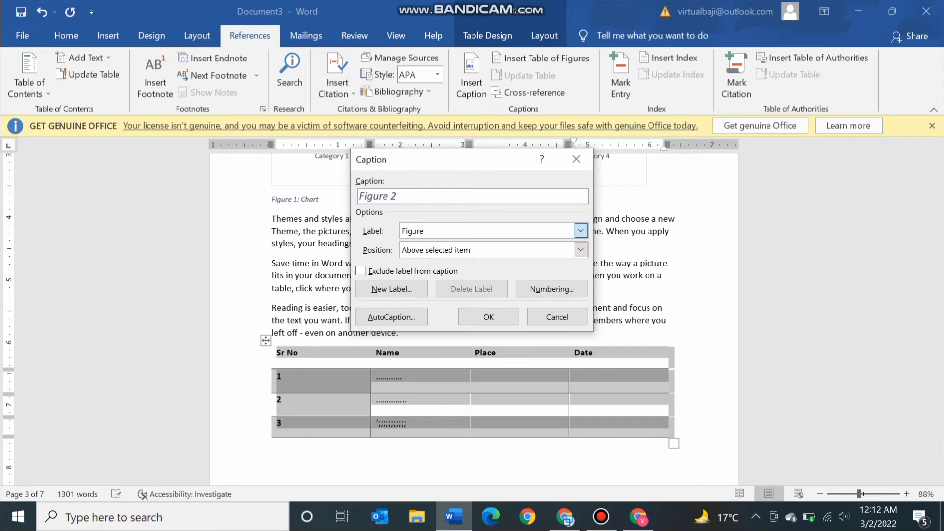
click(393, 195)
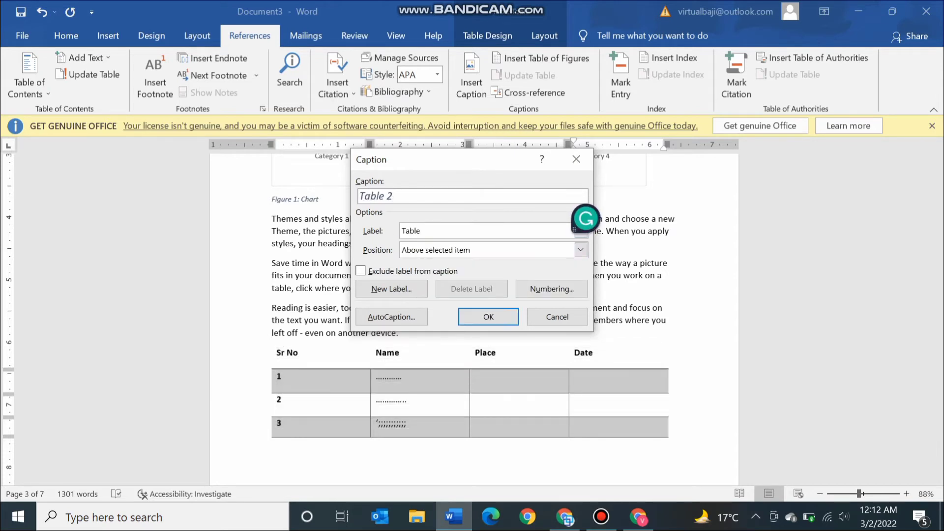
text(: )
text(update)
text(d table)
key(Return)
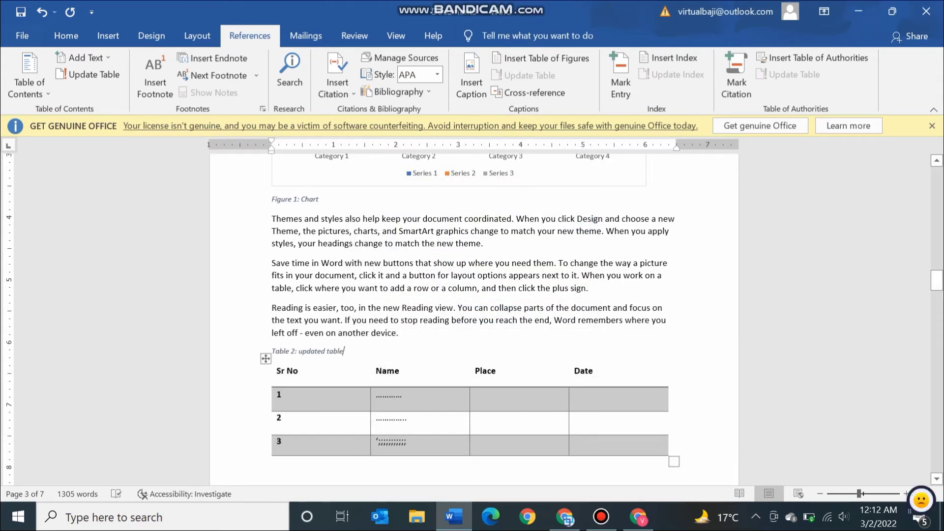
Delete the 'Table 2: updated table' caption line
drag(345, 351, 272, 351)
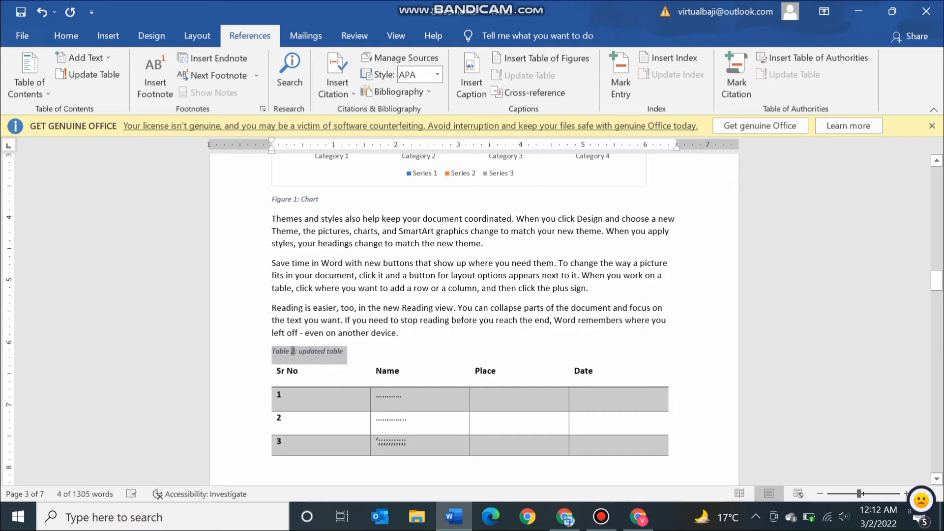
key(Delete)
key(BackSpace)
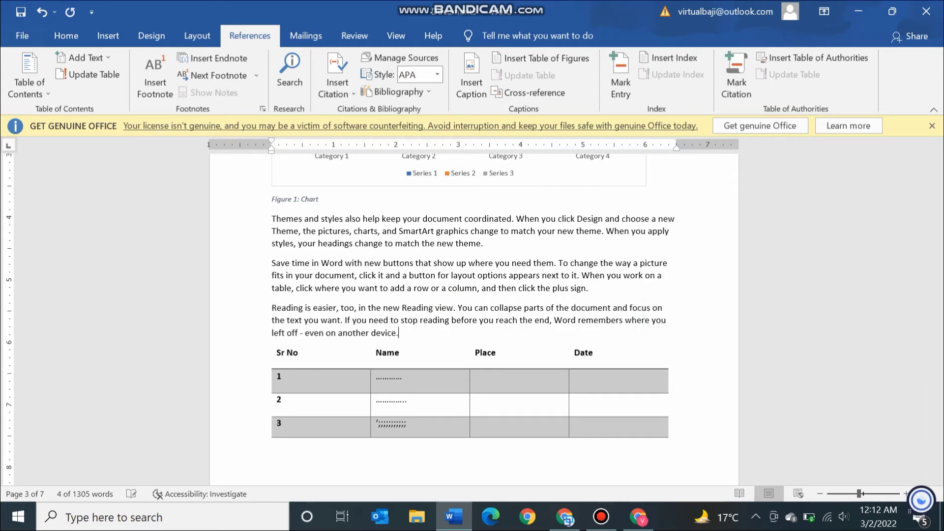
Leave blank lines above the table and bring up the Table of Figures settings
key(Return)
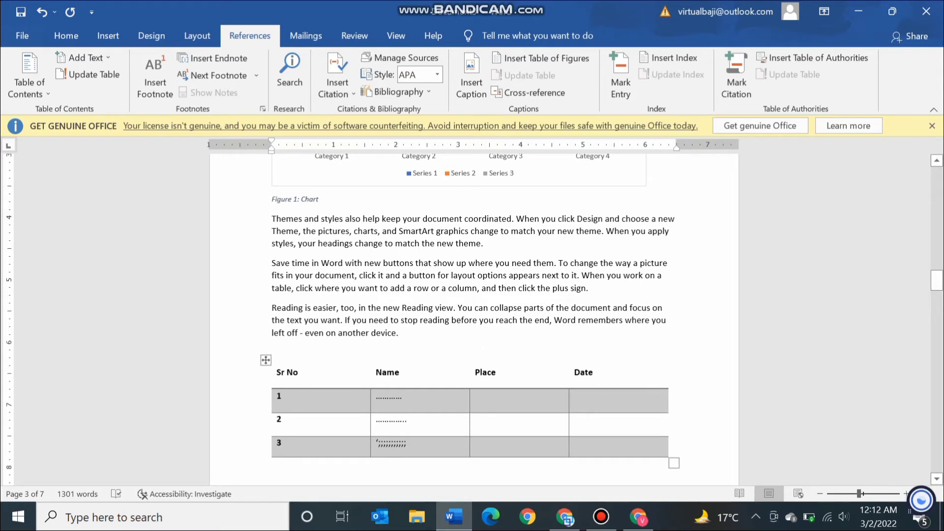
click(668, 443)
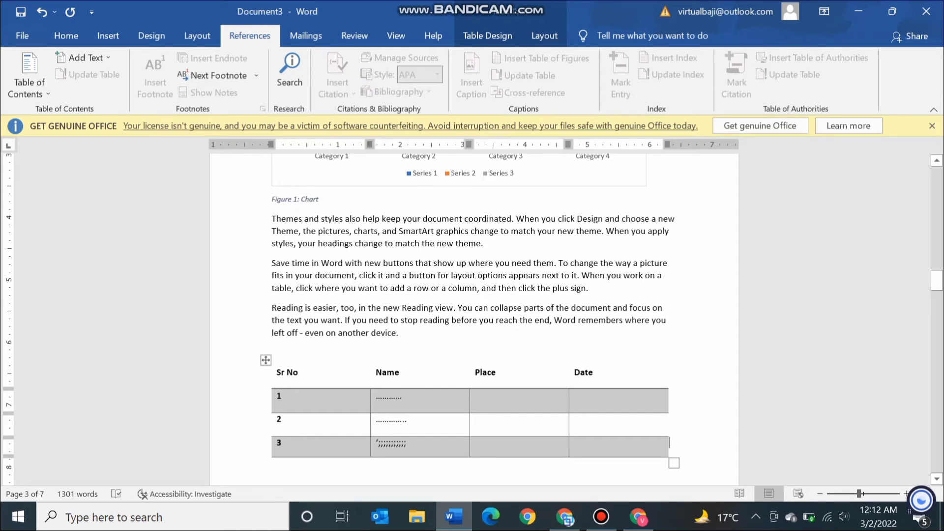
click(42, 11)
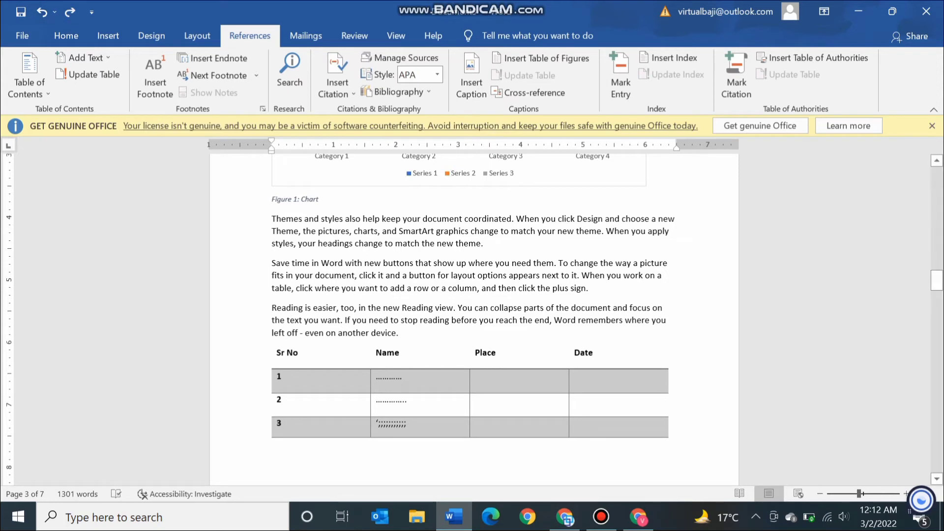
key(Return)
key(Return)
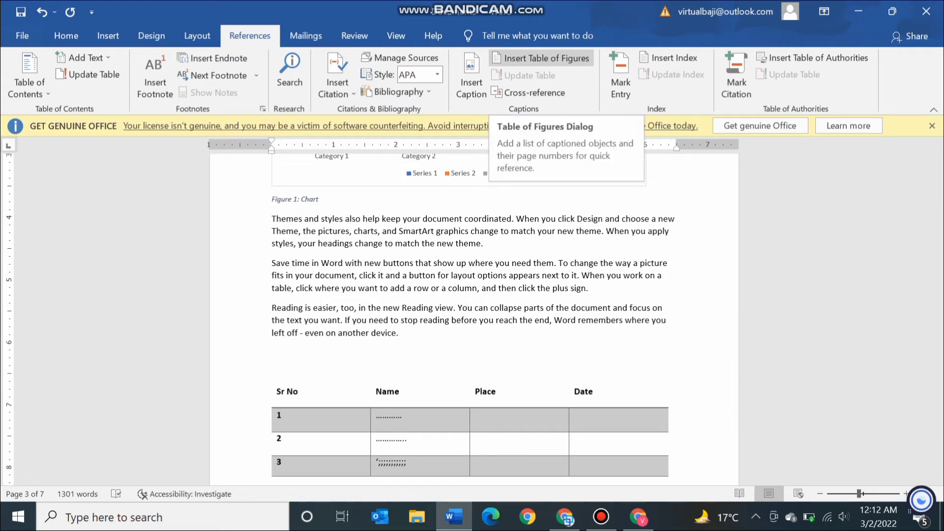
click(541, 58)
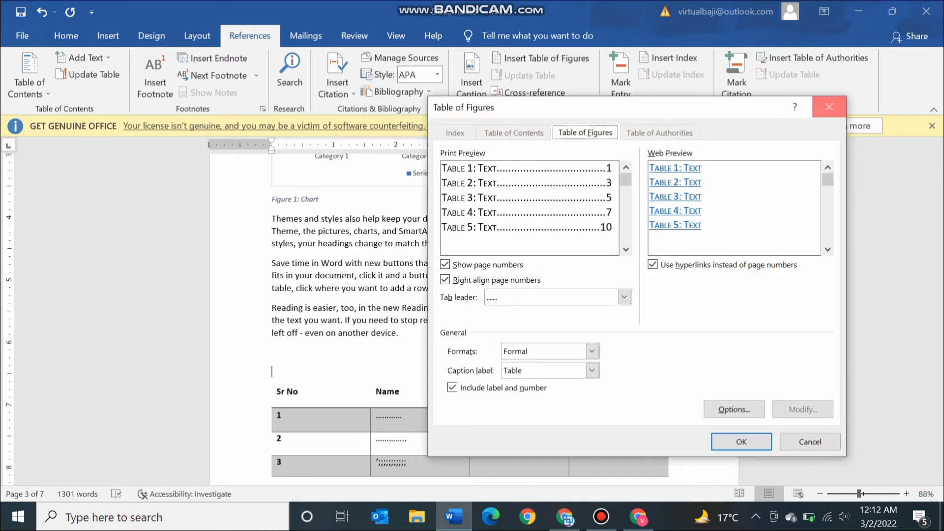
Add the caption 'Table 2: Table updated' above the Sr No/Name/Place/Date table
click(829, 107)
click(471, 74)
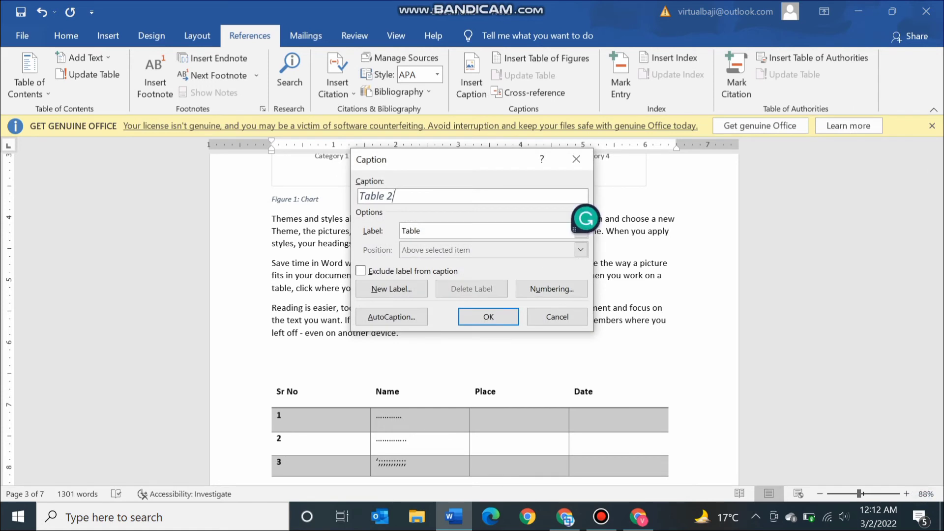
text(: )
text(Table u)
text(pd)
text(ayed)
text(ted)
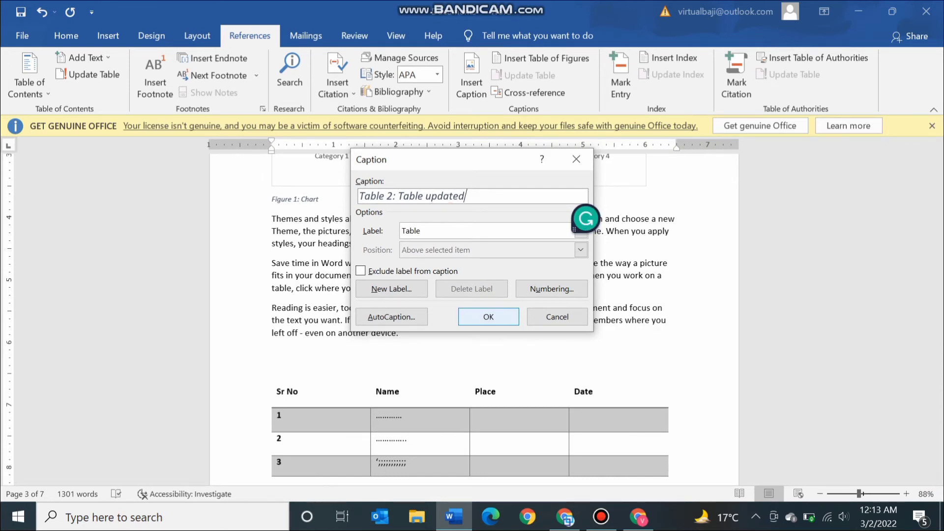
key(Return)
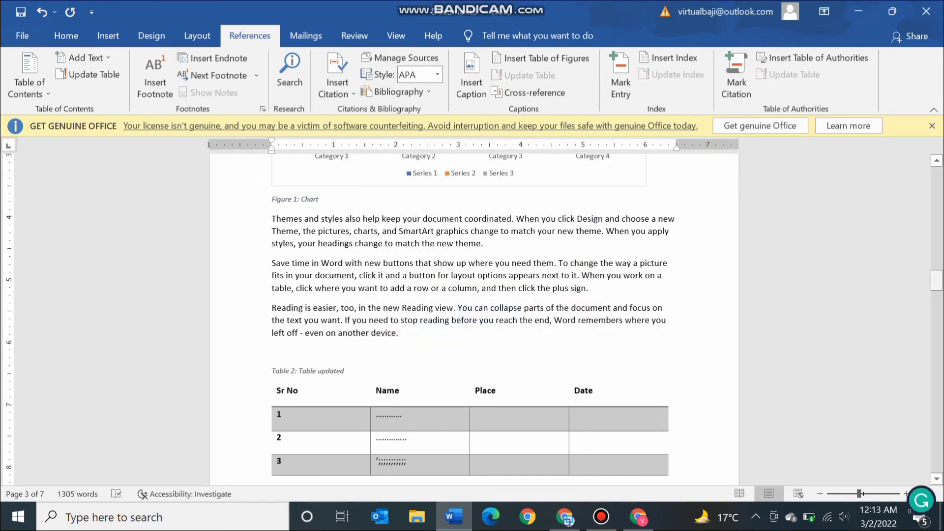
Insert the list of tables on page 2 and scroll to Table 1 and its caption
mouse_move(937, 280)
mouse_down()
mouse_move(937, 333)
mouse_move(937, 227)
mouse_up()
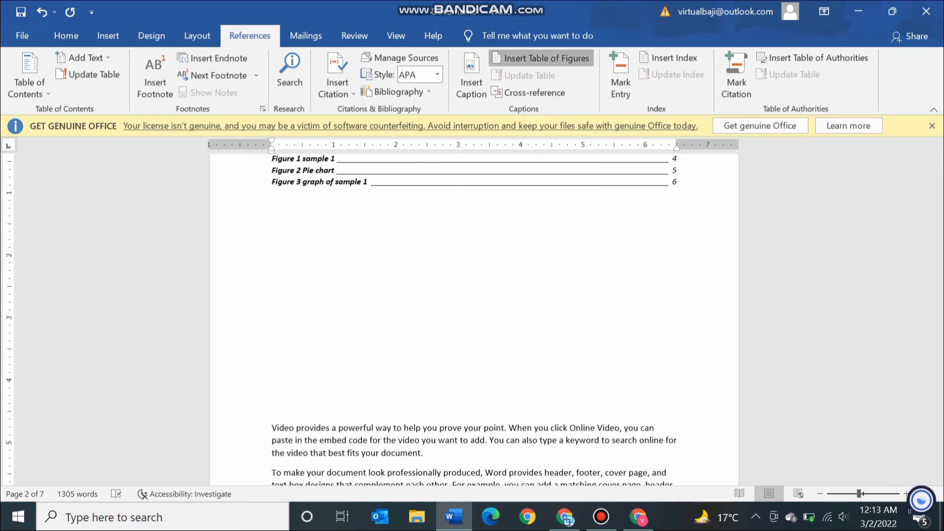
click(540, 58)
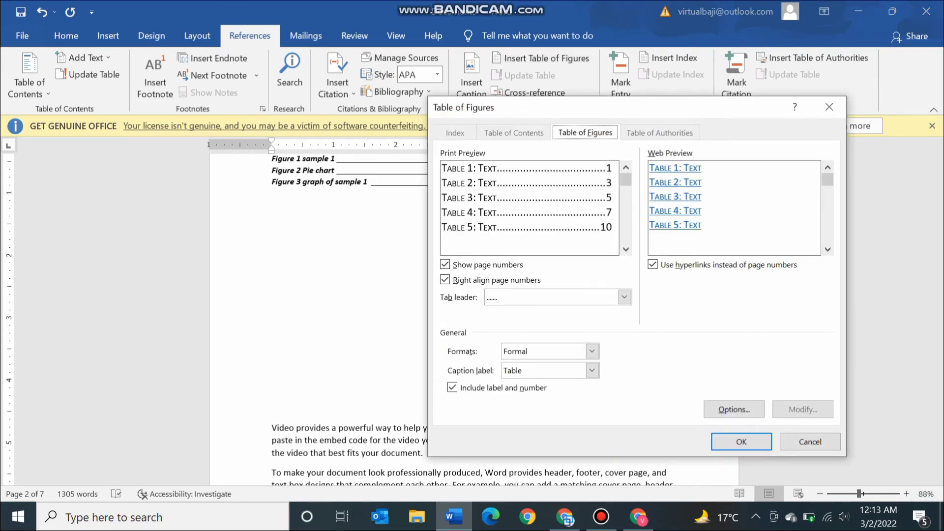
click(742, 441)
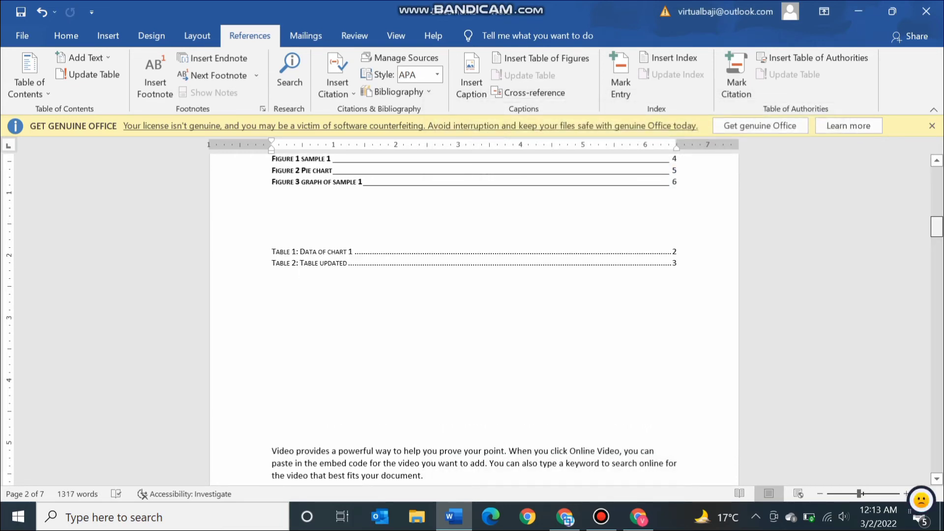
drag(936, 227, 937, 224)
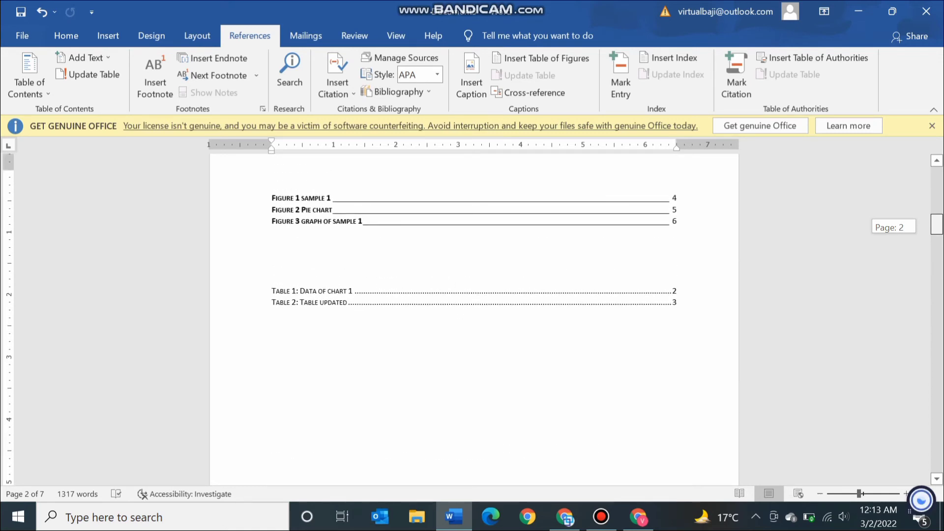
drag(937, 224, 936, 253)
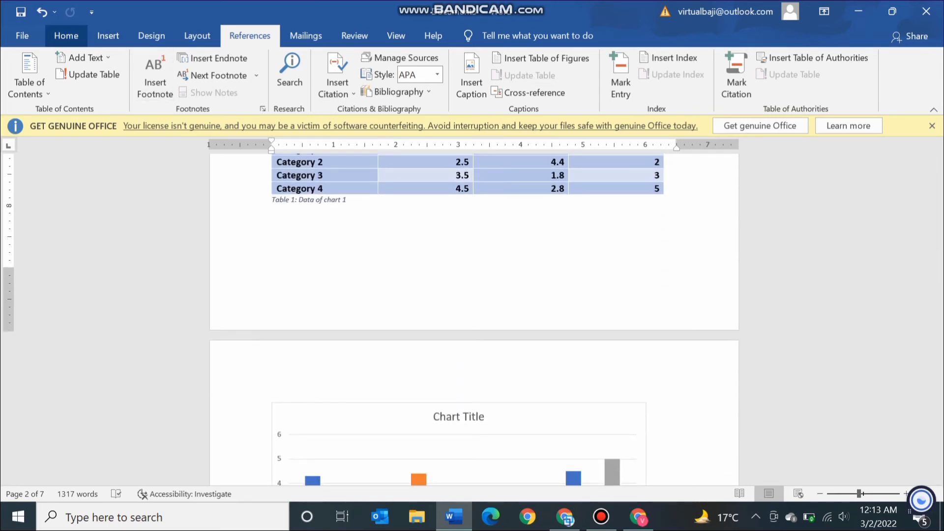
Modify the Caption style so its text is black, bold, 12 pt
click(66, 35)
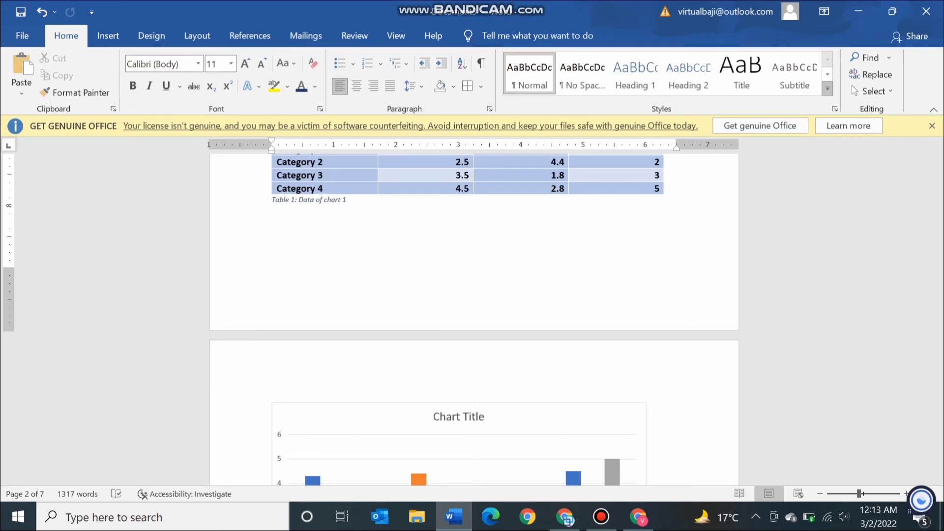
click(827, 89)
click(741, 159)
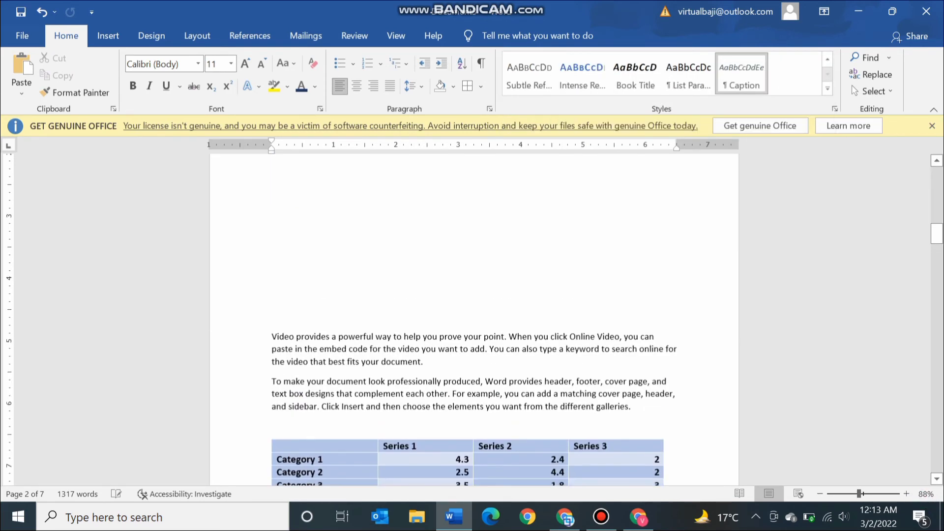
right_click(733, 82)
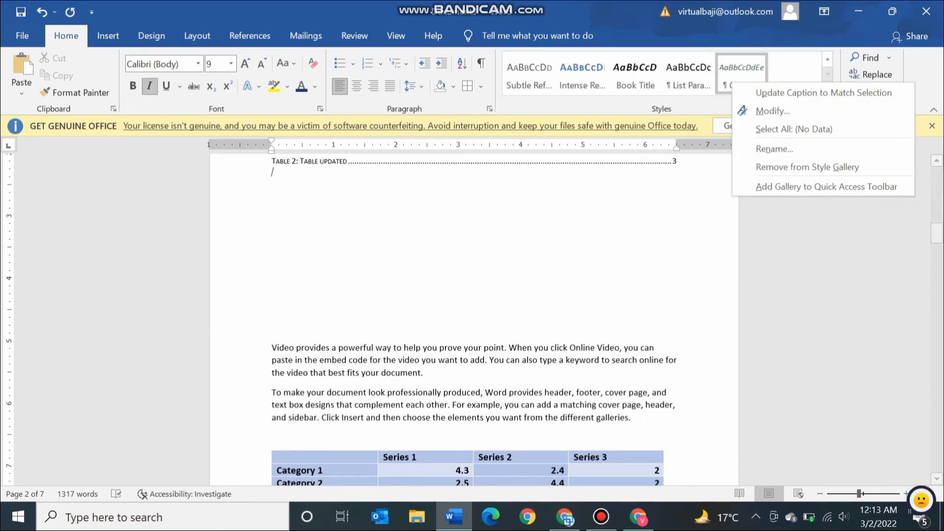
click(772, 111)
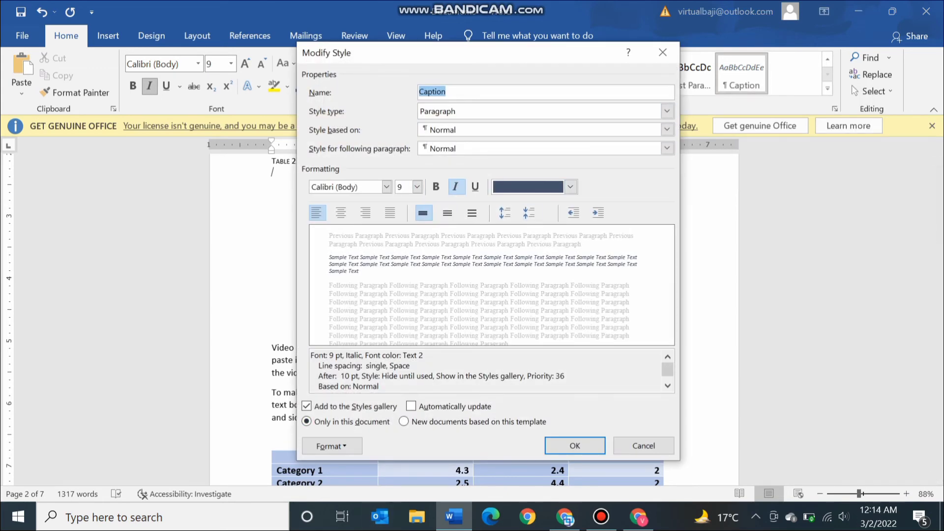
click(571, 186)
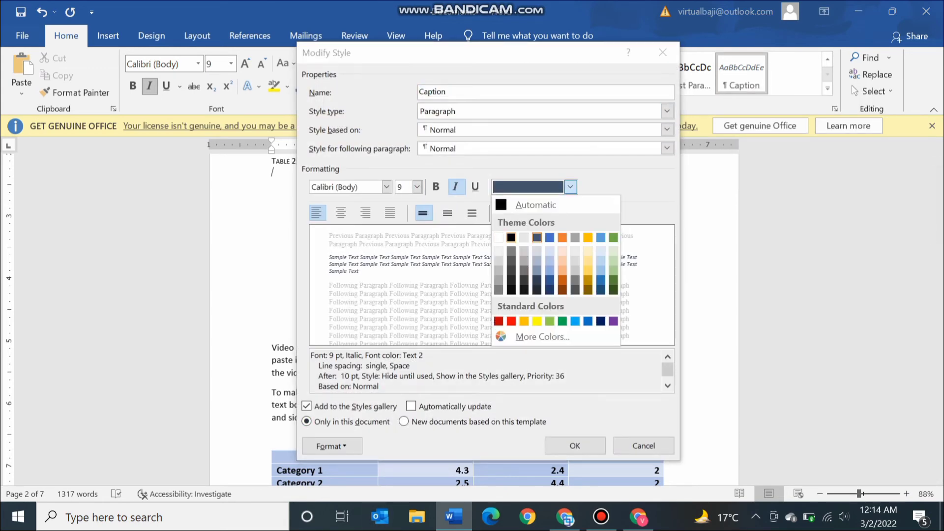
click(511, 237)
click(436, 187)
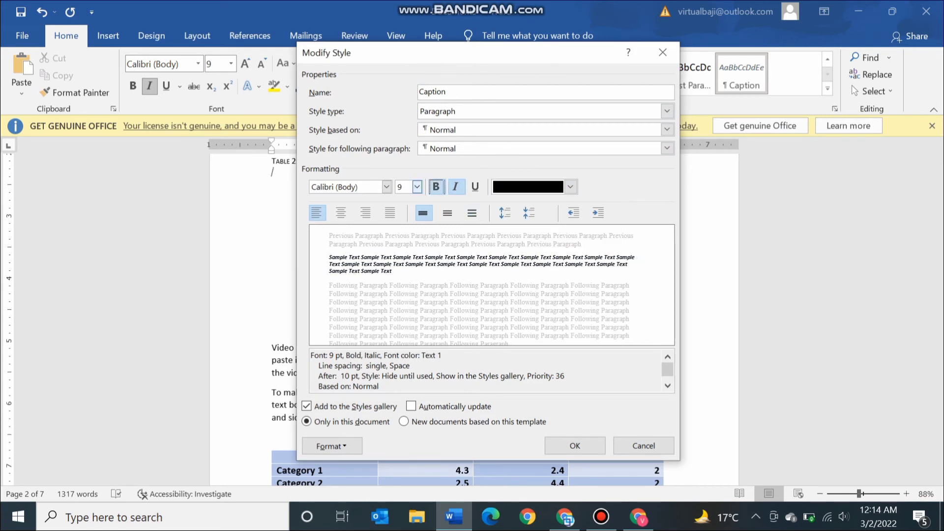
click(417, 187)
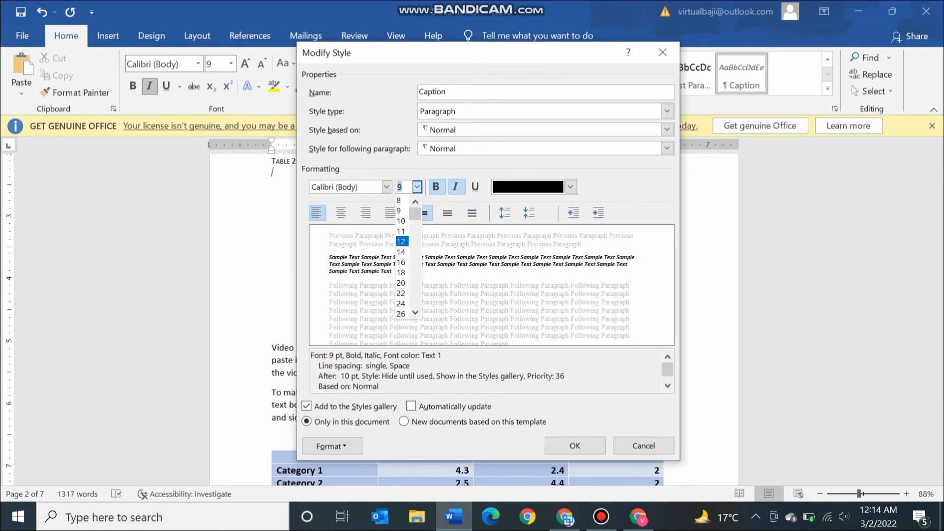
click(401, 242)
Set the Caption style font to Times New Roman, add a bottom border, and save the style
key(alt+Down)
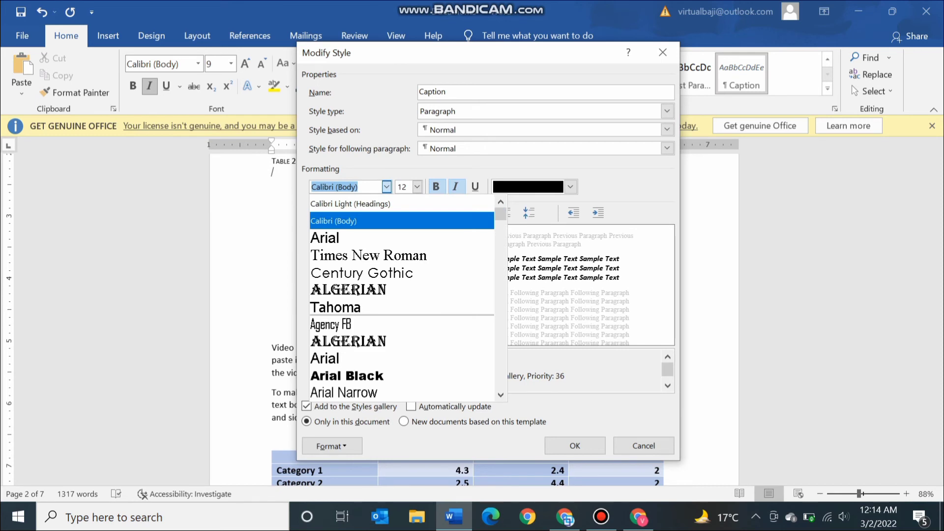
text(t)
key(Return)
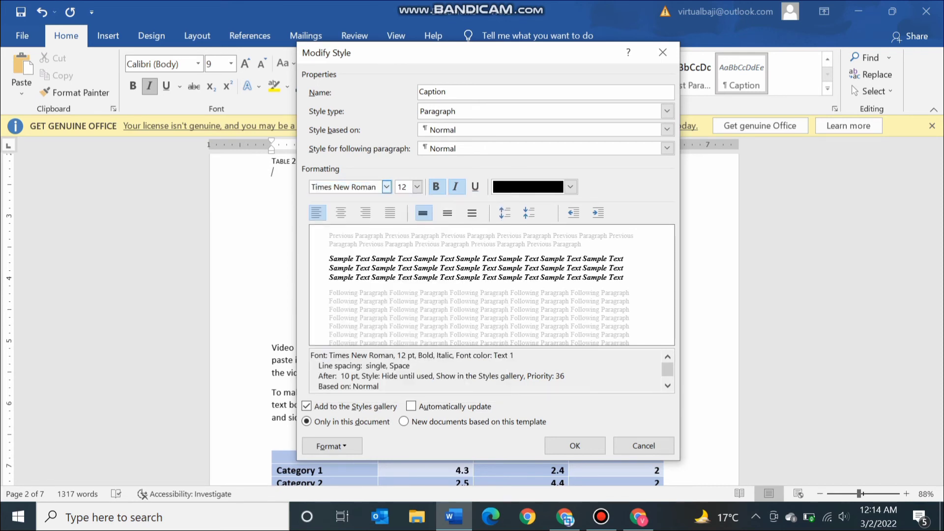
key(alt+o)
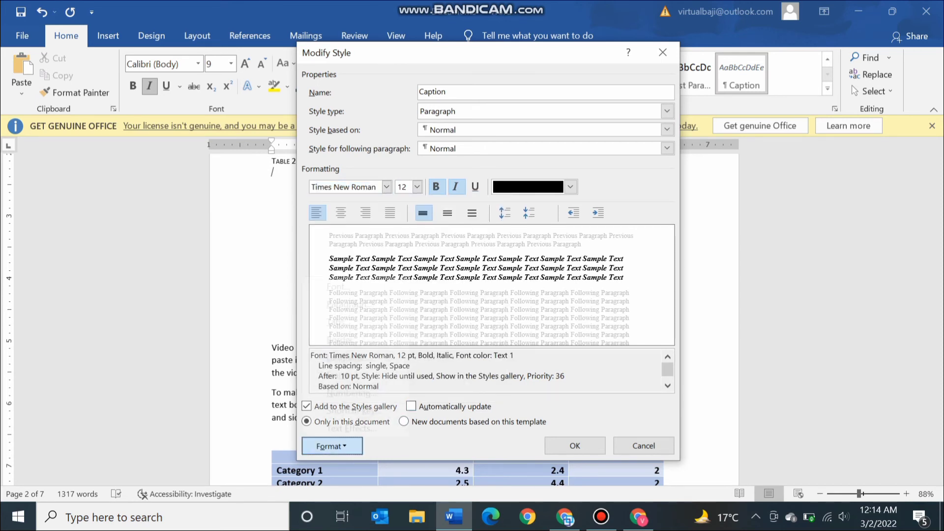
key(Down)
key(Down)
key(Down)
key(Down)
key(Down)
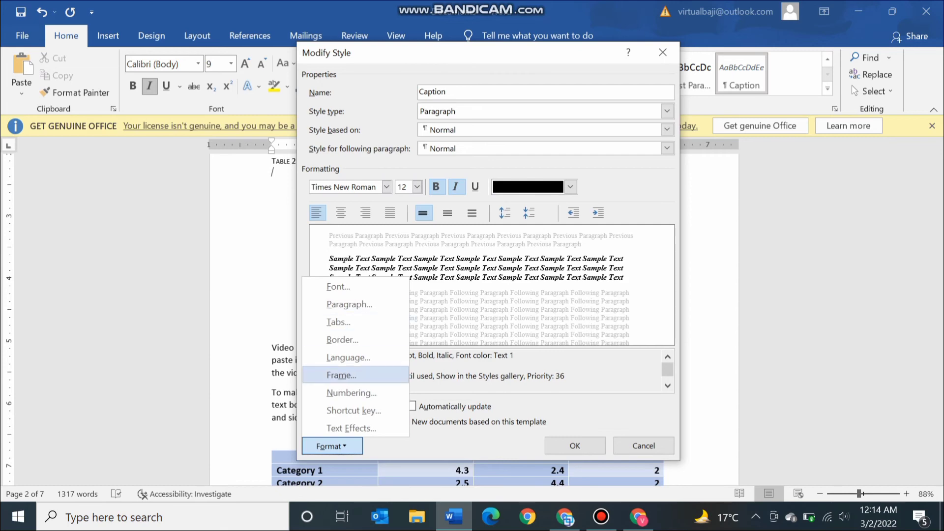
key(Down)
key(Up)
key(Up)
key(Up)
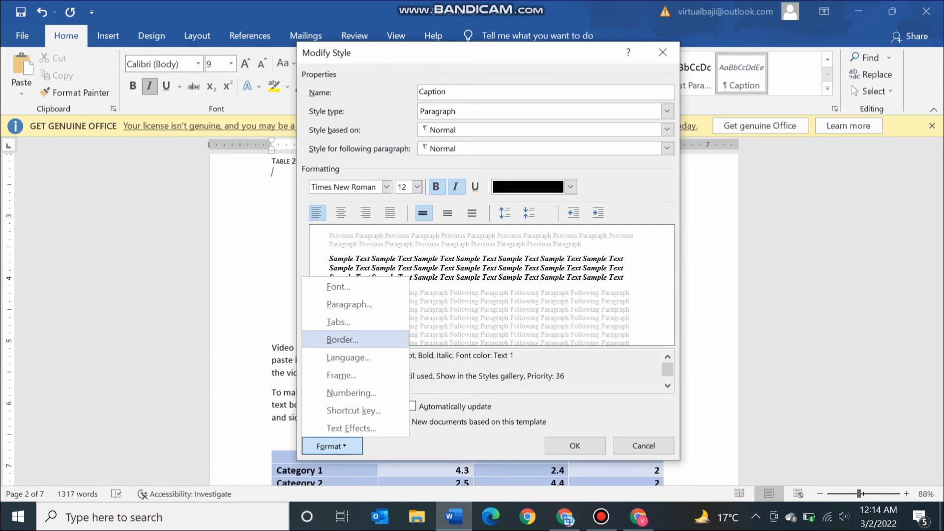
key(Return)
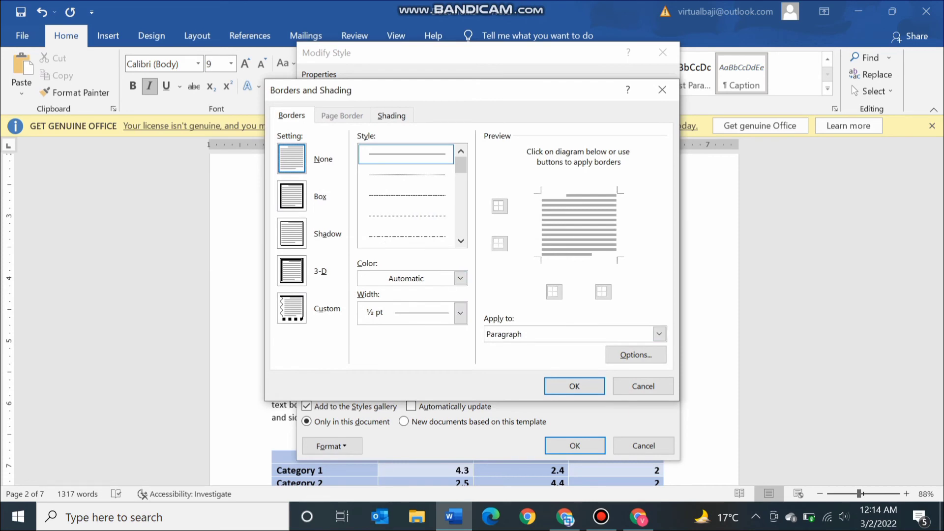
click(499, 243)
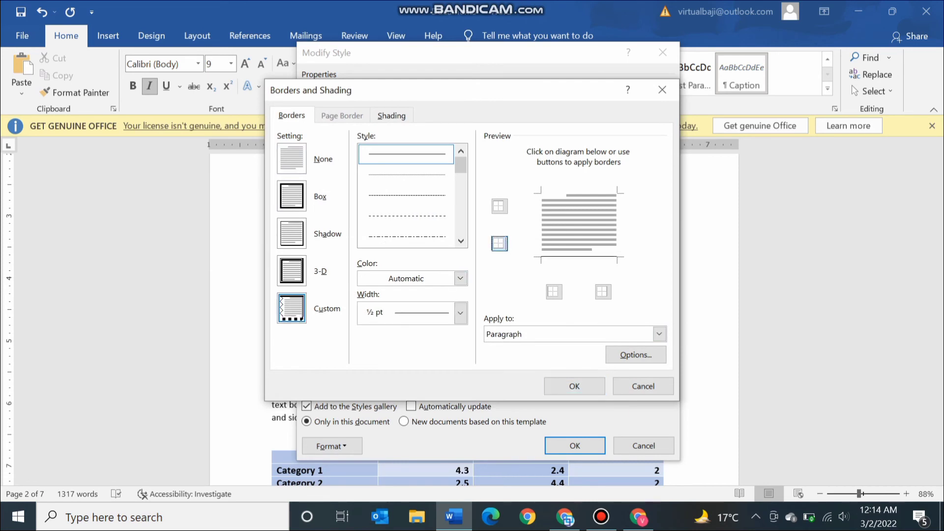
key(Return)
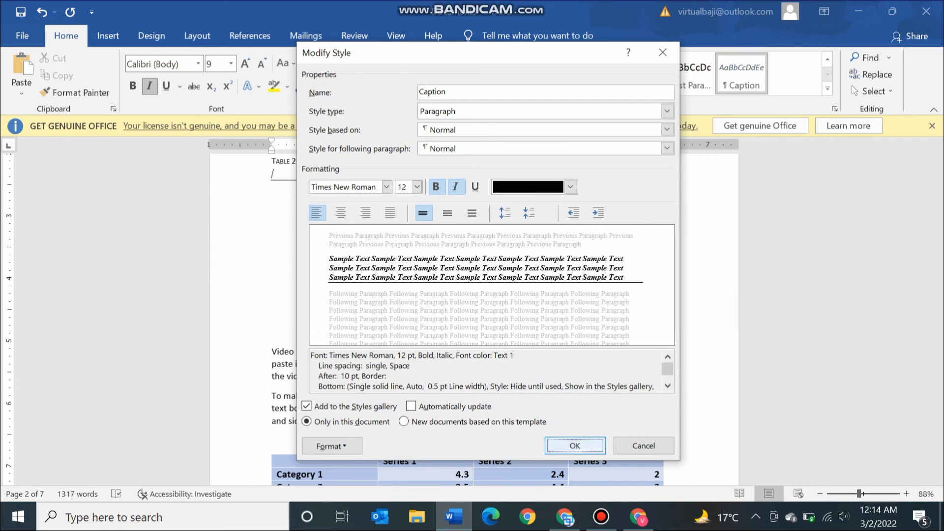
key(Return)
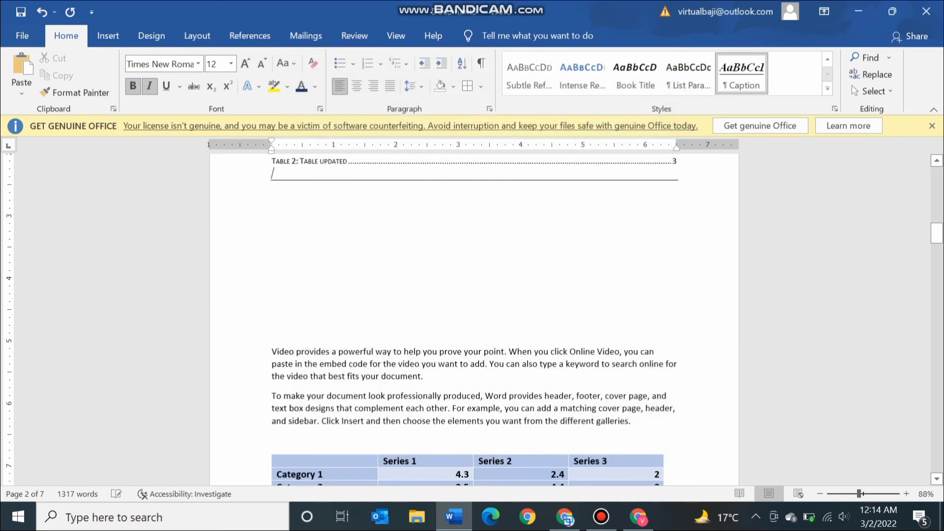
mouse_move(936, 234)
mouse_down()
mouse_move(936, 217)
mouse_move(937, 280)
mouse_up()
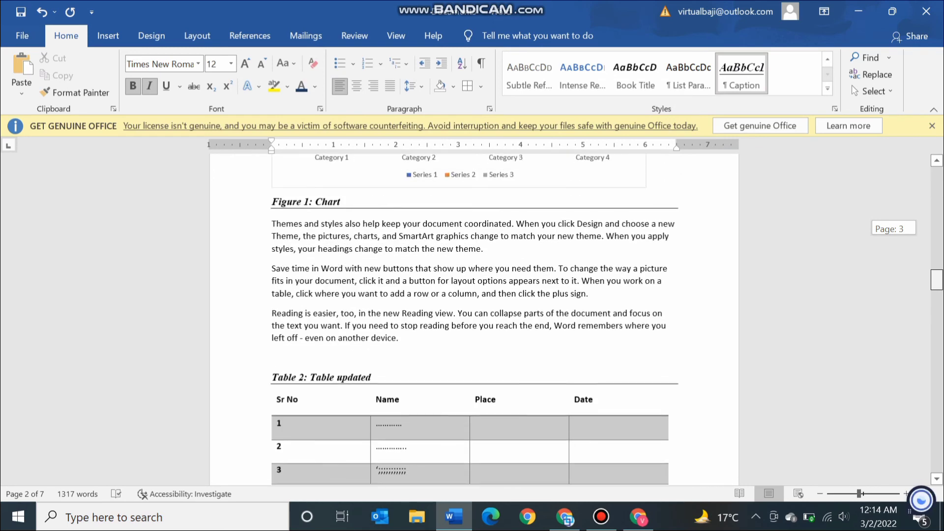
drag(936, 280, 937, 285)
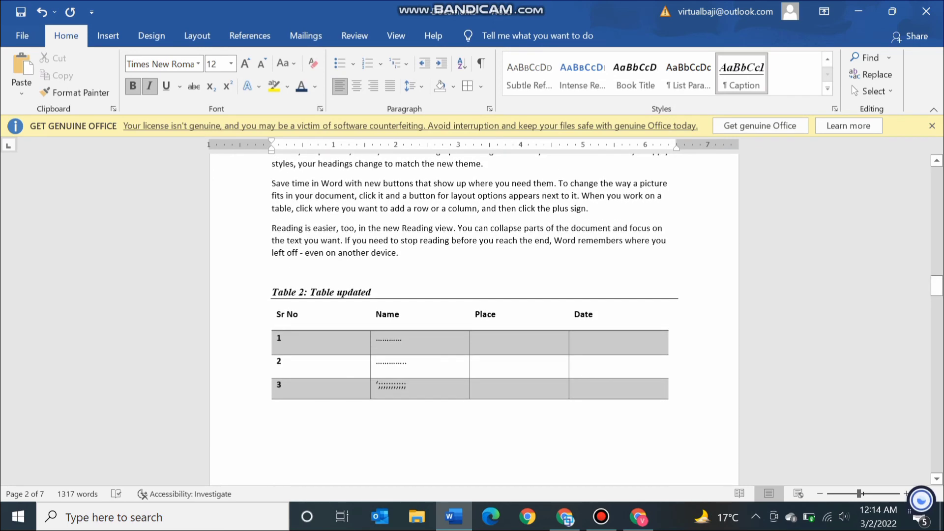
drag(372, 292, 271, 293)
click(272, 272)
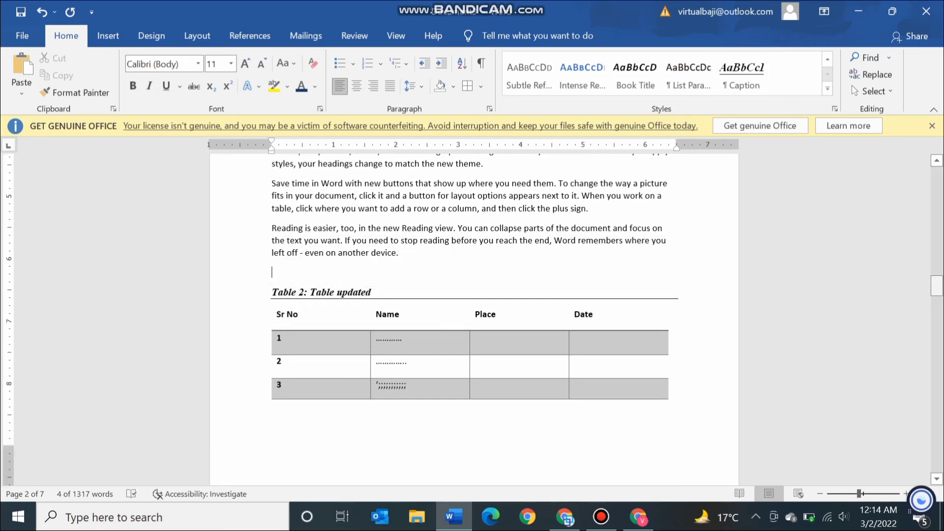
drag(937, 285, 937, 363)
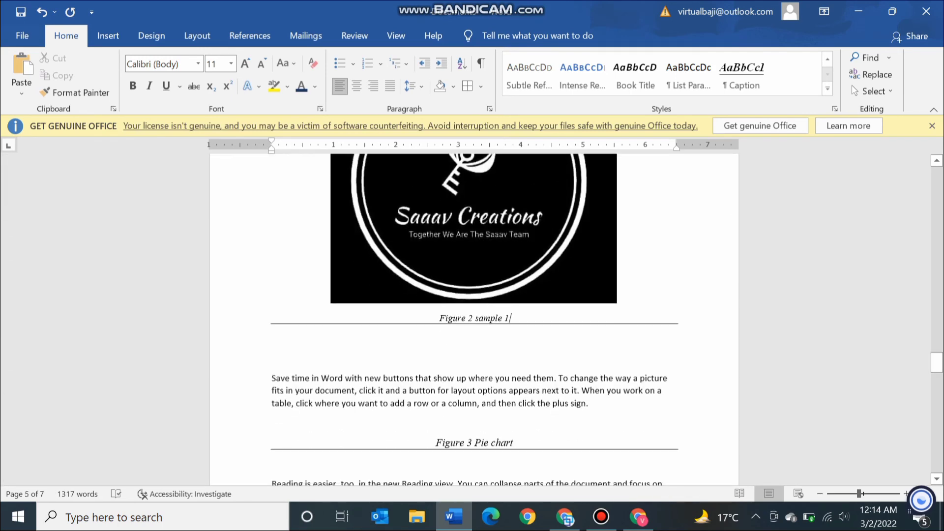
drag(510, 318, 439, 318)
click(270, 337)
click(937, 362)
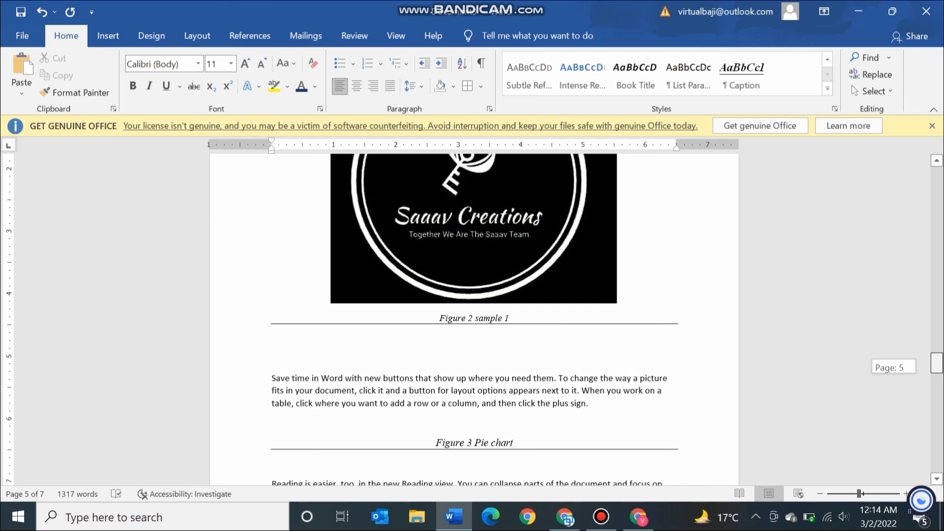
mouse_move(936, 363)
mouse_down()
mouse_move(937, 438)
mouse_move(937, 177)
mouse_up()
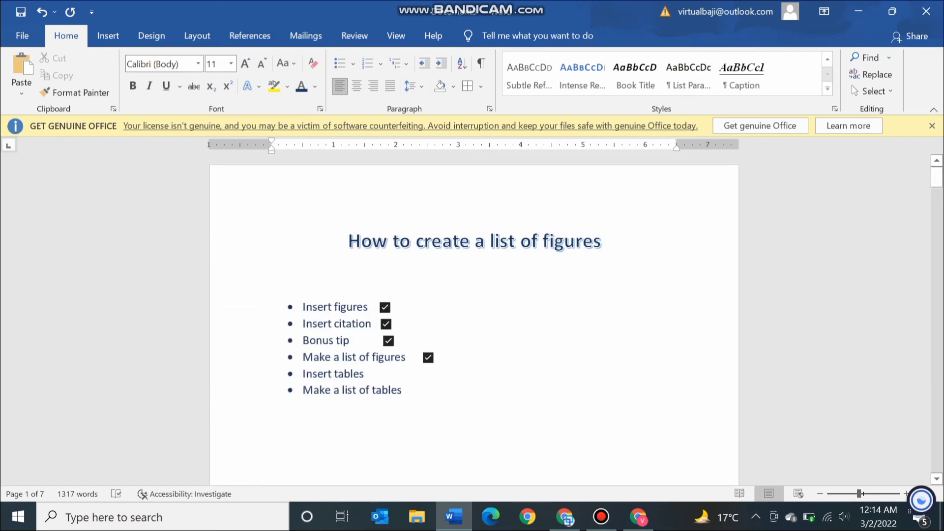